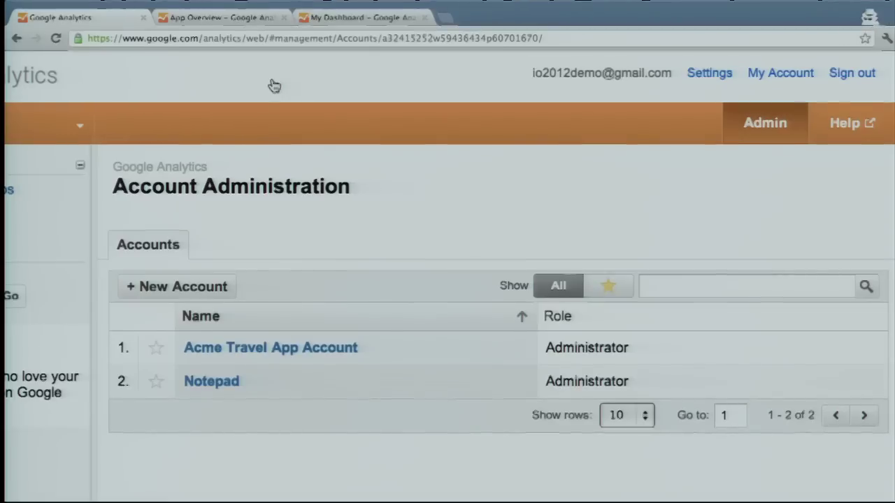
# Start a new account that tracks an app and name the app with the owner's first name plus "App".
pyautogui.click(174, 287)
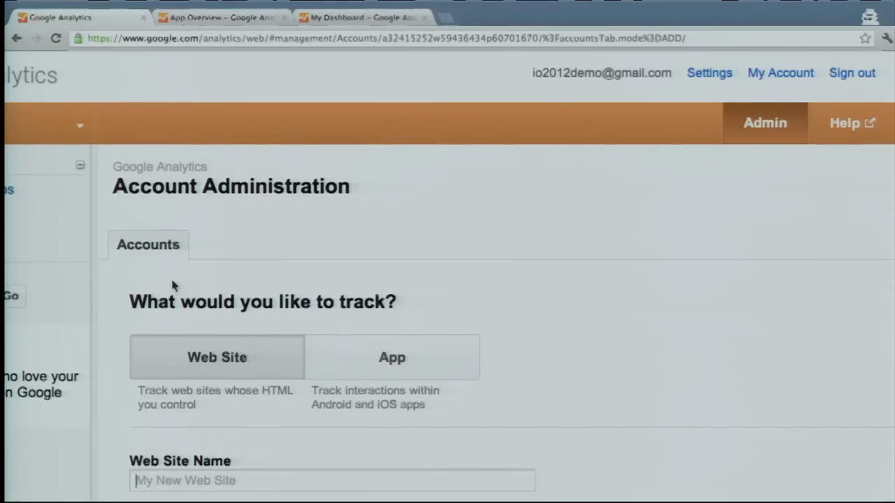
pyautogui.scroll(-3, 173, 285)
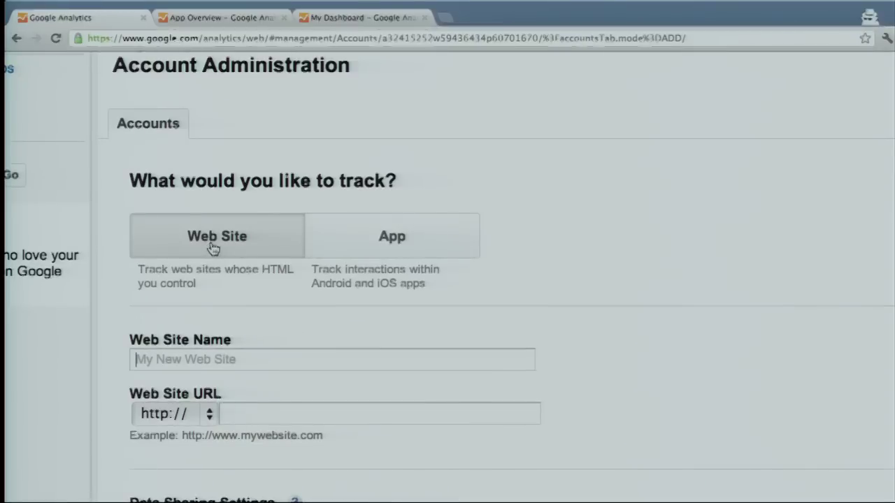
pyautogui.click(218, 359)
pyautogui.click(353, 245)
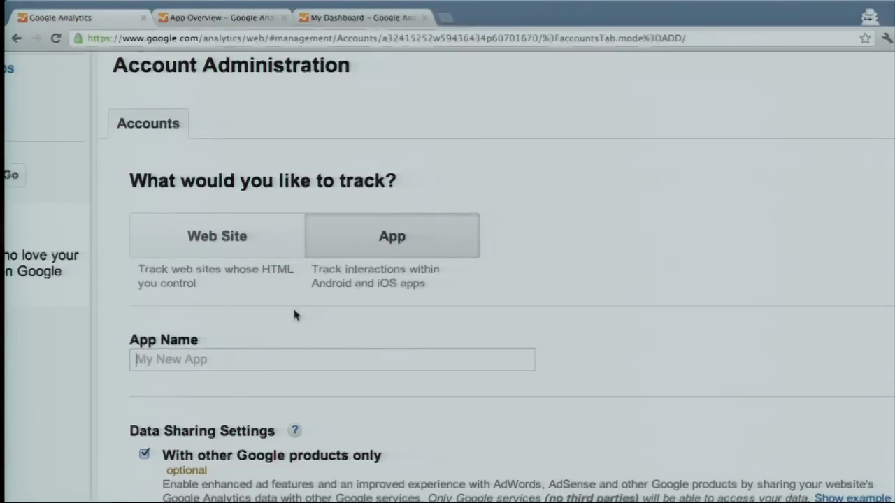
pyautogui.click(253, 356)
pyautogui.write("Neil's App")
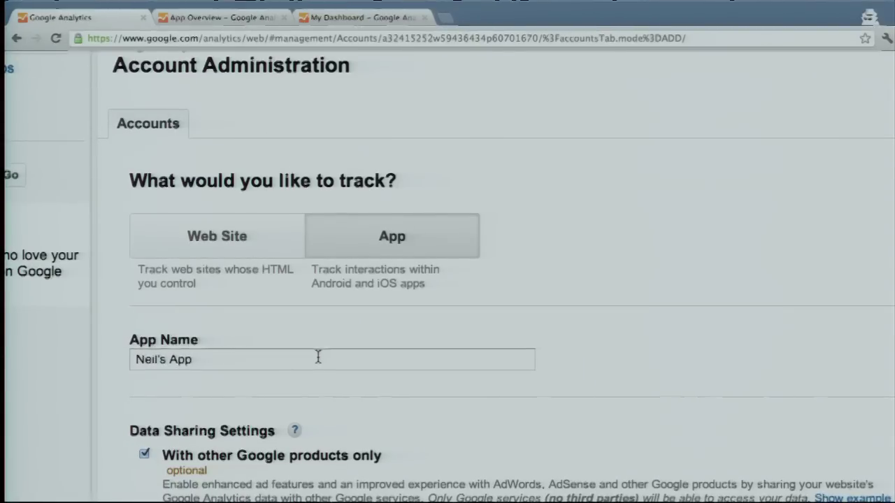
# Enter the owner's first name plus "app account" as the account name and request the tracking ID.
pyautogui.scroll(-10, 318, 357)
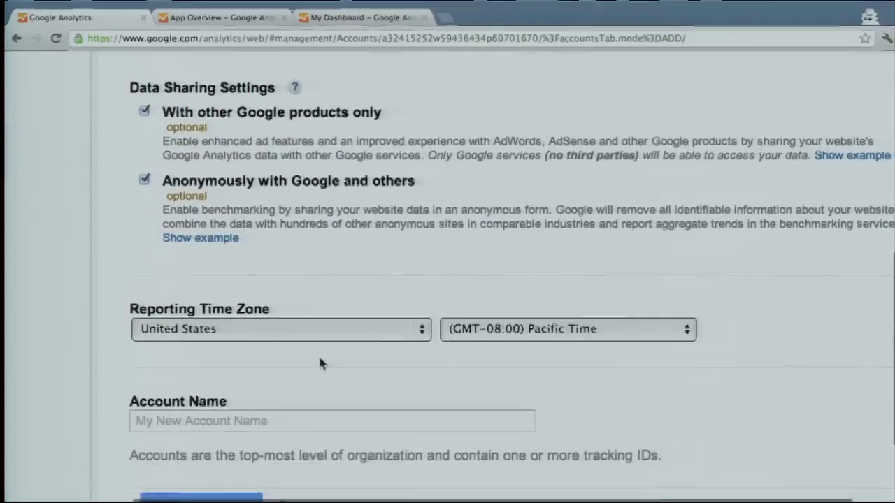
pyautogui.scroll(-2, 321, 363)
pyautogui.click(304, 306)
pyautogui.write('N')
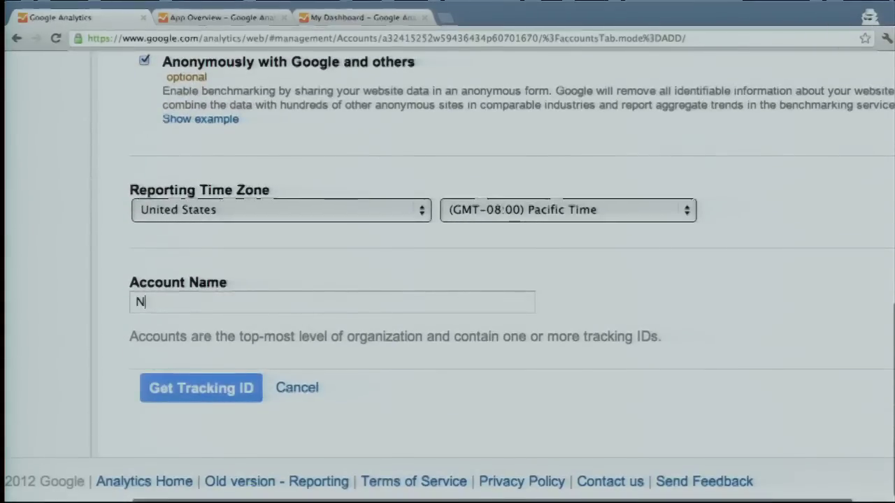
pyautogui.write("eil's app account")
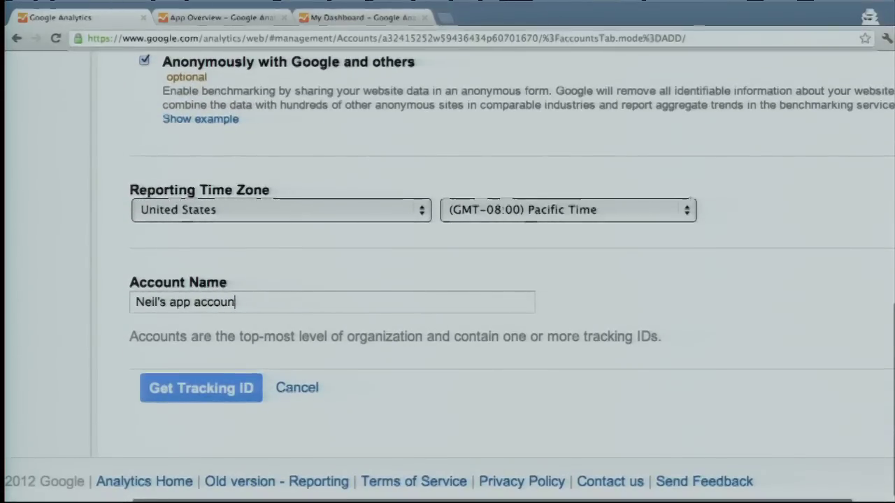
pyautogui.click(202, 387)
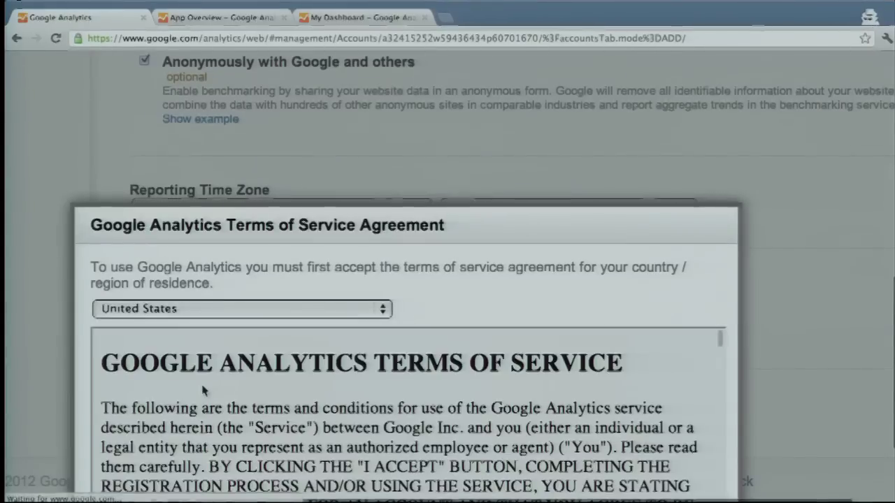
# Read through the United States Google Analytics terms of service to the end and accept them.
pyautogui.scroll(-3, 829, 284)
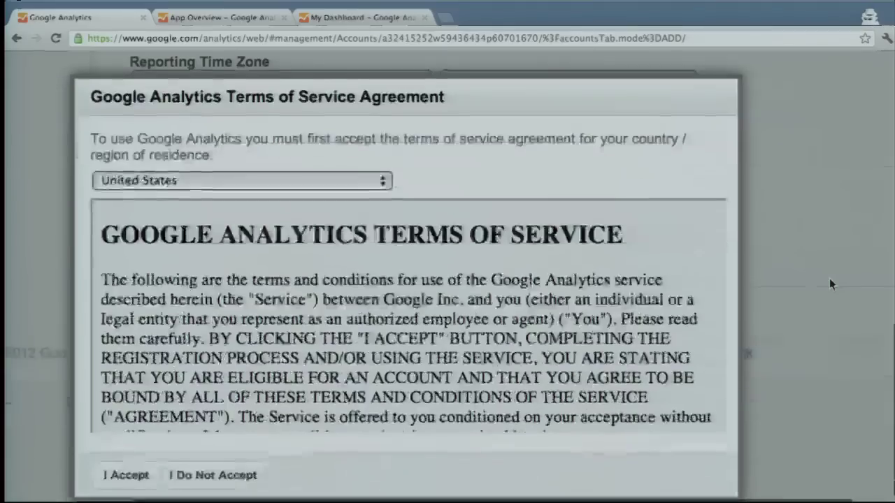
pyautogui.scroll(-15, 600, 299)
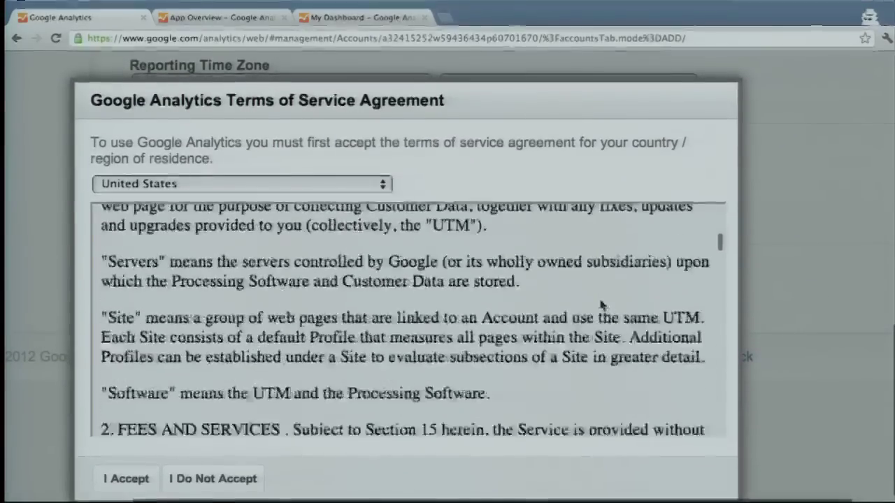
pyautogui.scroll(-20, 600, 299)
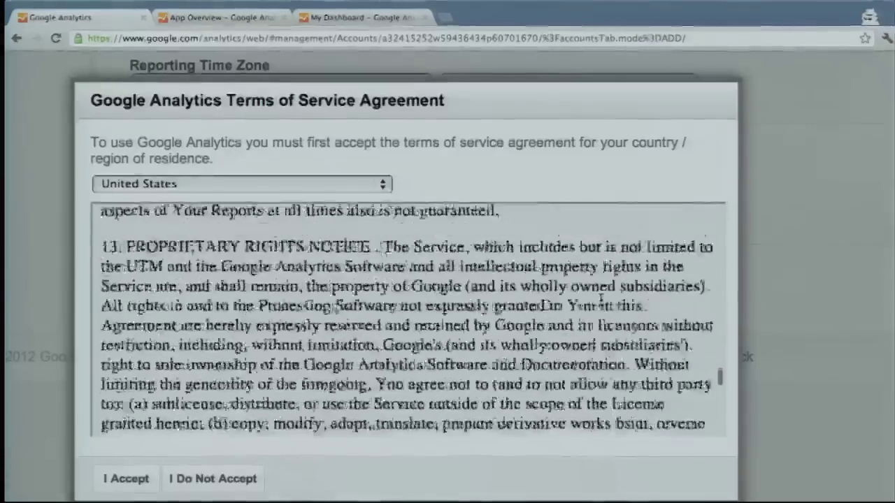
pyautogui.scroll(-5, 600, 299)
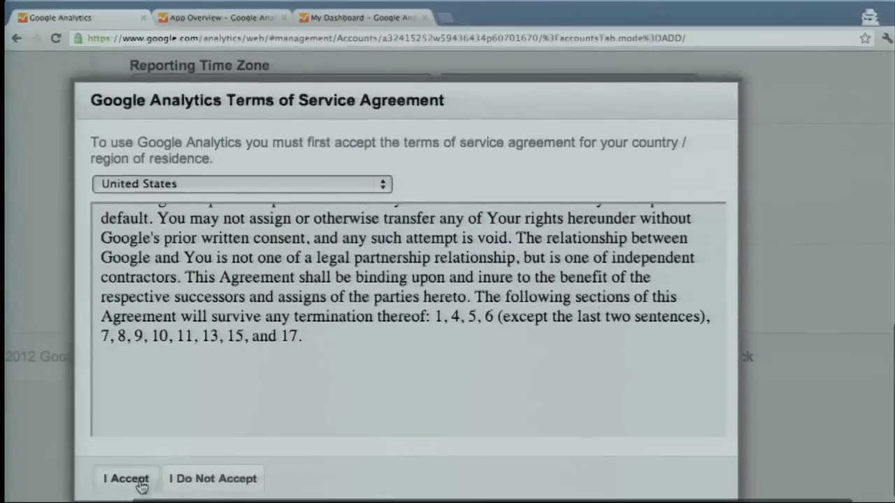
pyautogui.click(129, 479)
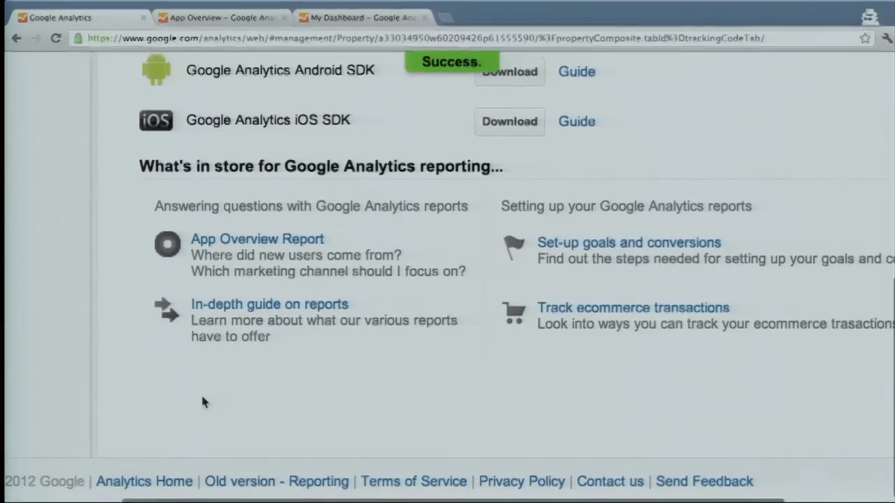
# Highlight the new app's tracking ID and mark in the SDK download section that the app uses Admob features.
pyautogui.scroll(6, 201, 393)
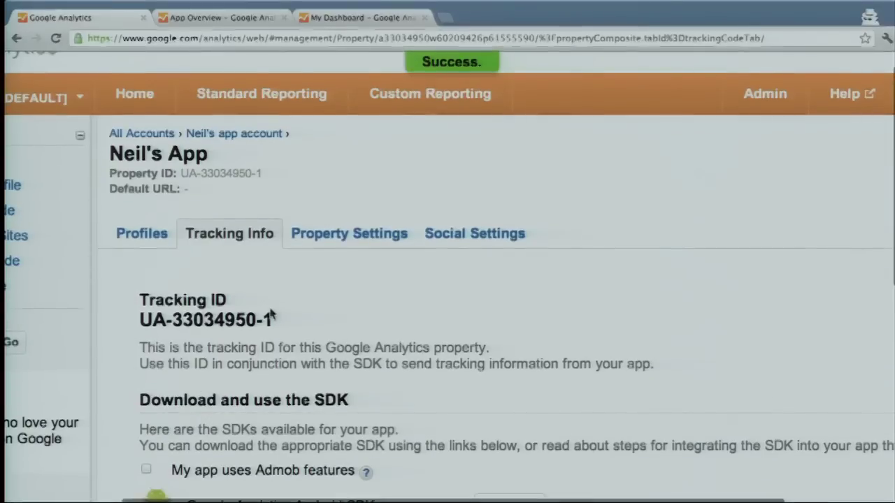
pyautogui.moveTo(295, 319); pyautogui.dragTo(137, 319)
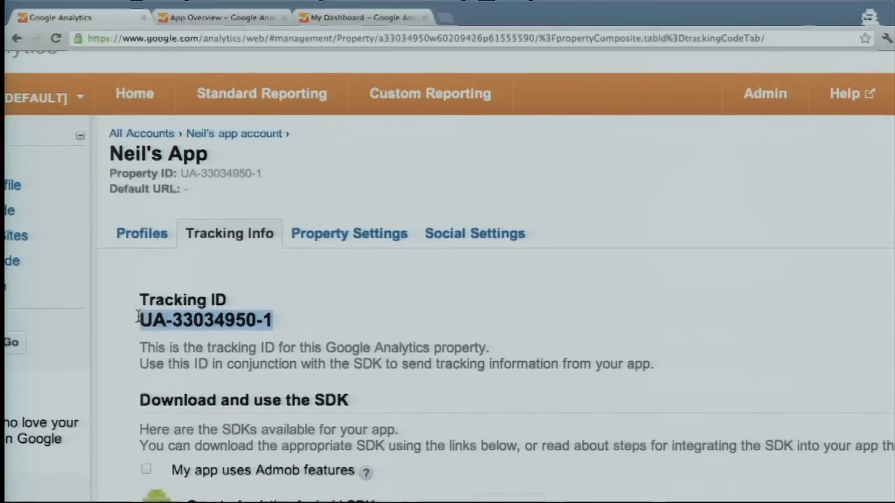
pyautogui.scroll(-5, 307, 215)
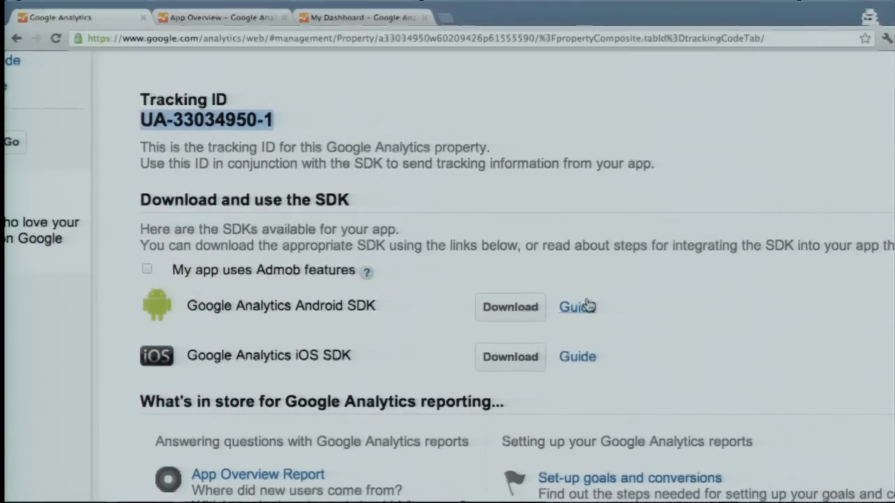
pyautogui.click(147, 272)
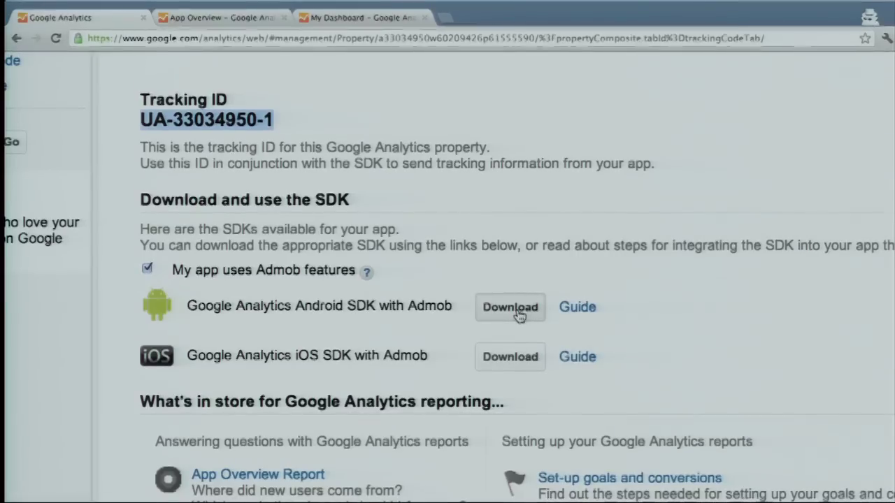
pyautogui.scroll(-1, 518, 315)
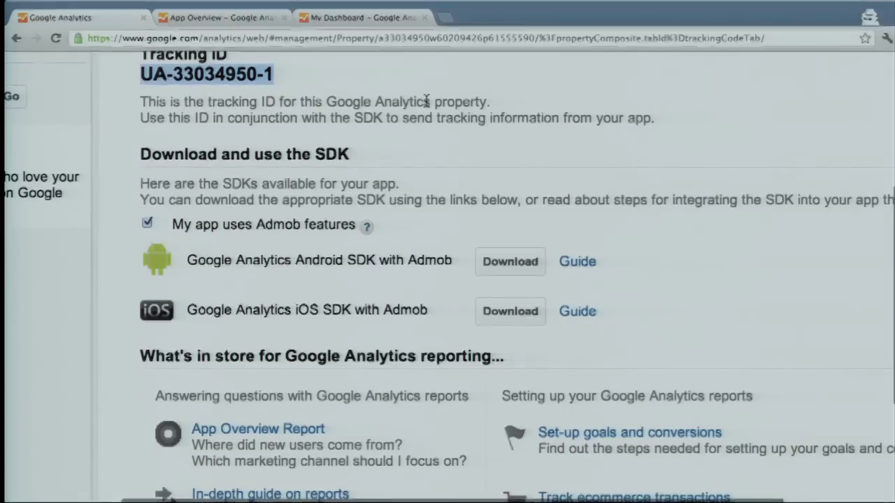
# Examine the Acme Travel App's App Overview report, from Acquisitions and Users through Engagement to Outcomes.
pyautogui.click(234, 19)
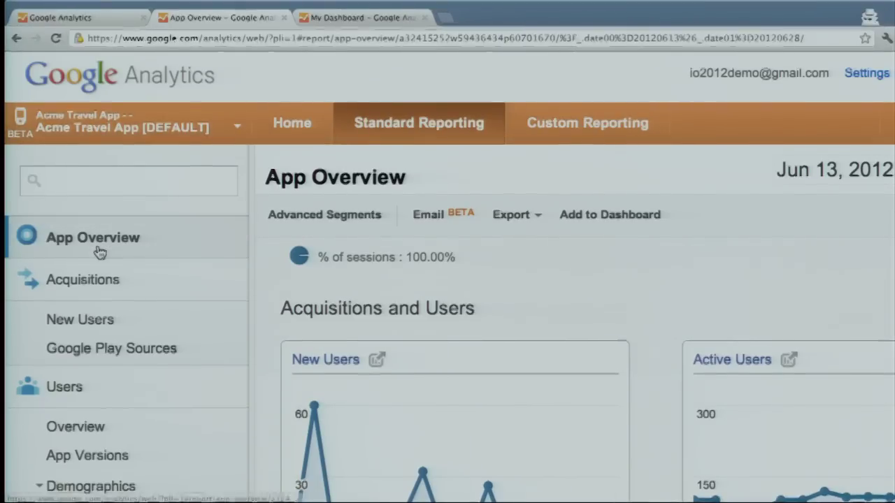
pyautogui.hscroll(5, 98, 250)
pyautogui.scroll(-3, 98, 250)
pyautogui.scroll(-1, 98, 251)
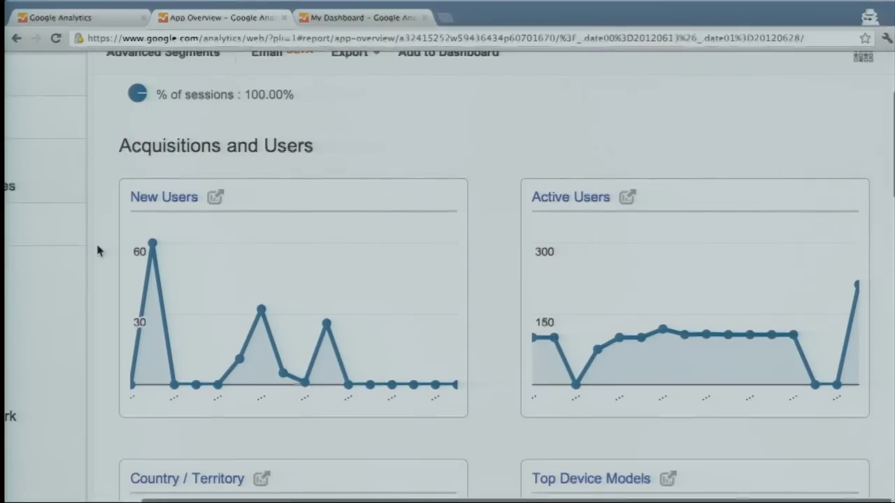
pyautogui.scroll(-5, 186, 246)
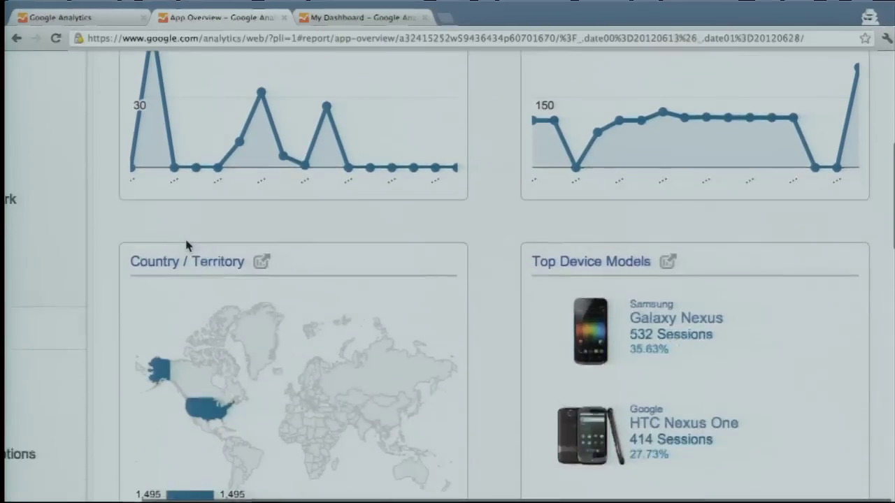
pyautogui.scroll(-6, 186, 246)
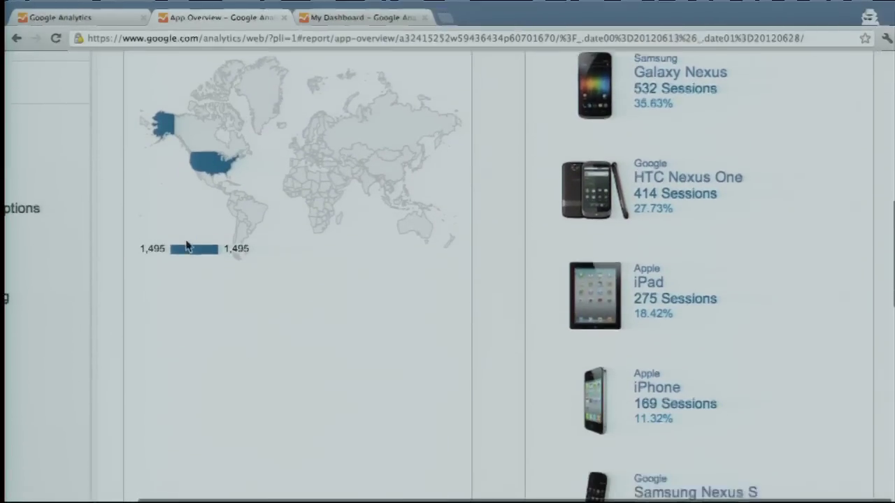
pyautogui.scroll(-4, 186, 245)
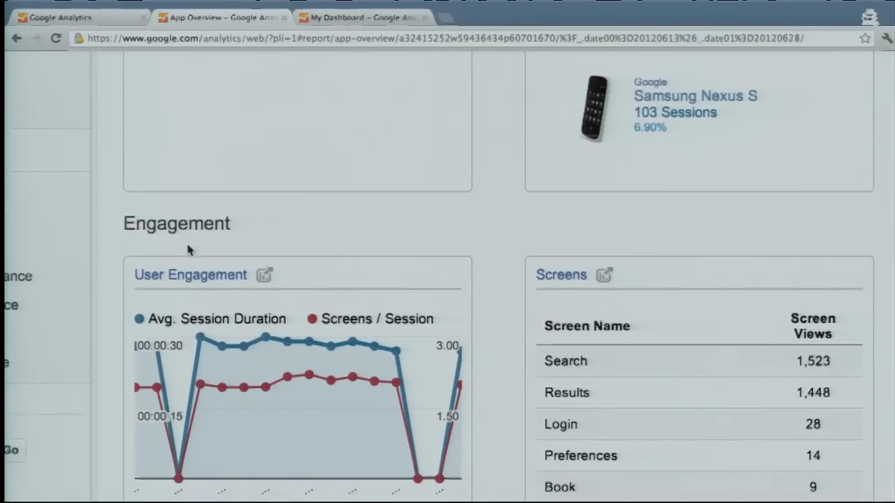
pyautogui.scroll(-1, 186, 245)
pyautogui.scroll(-1, 187, 250)
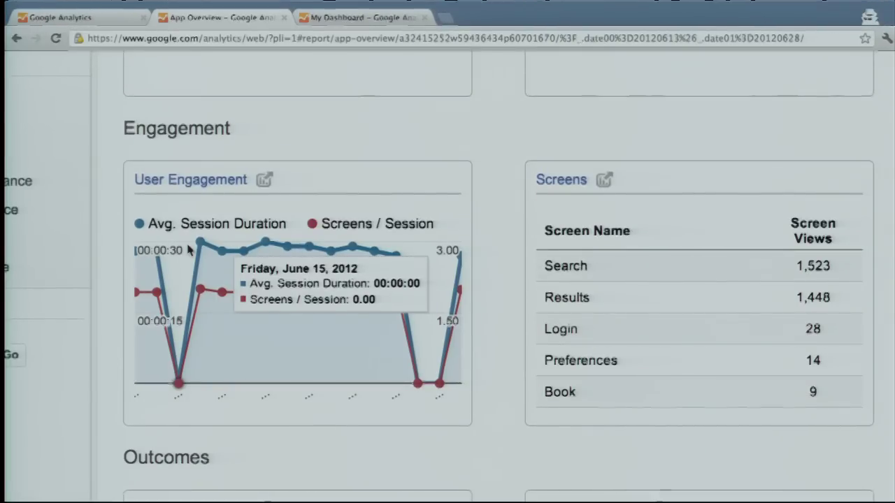
pyautogui.scroll(-5, 187, 249)
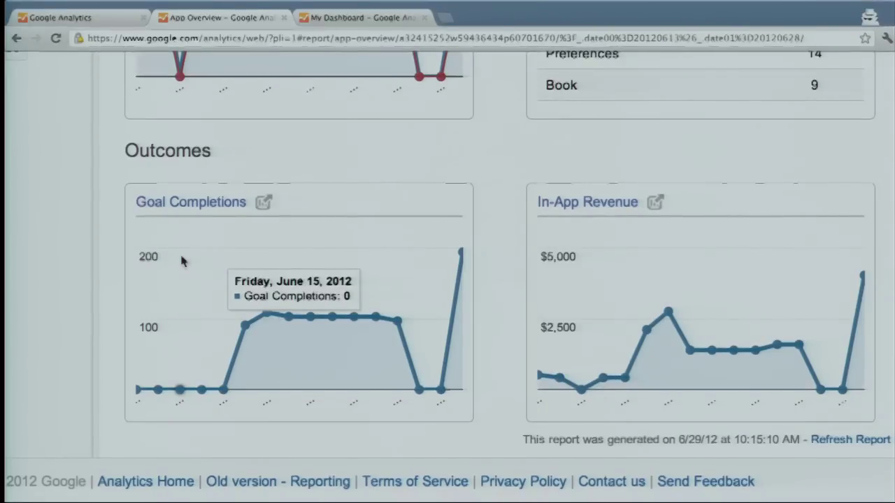
# Look over the available standard reports, open Google Play Sources and examine its Source / Medium table across all metric columns.
pyautogui.hscroll(-3, 181, 259)
pyautogui.scroll(7, 181, 259)
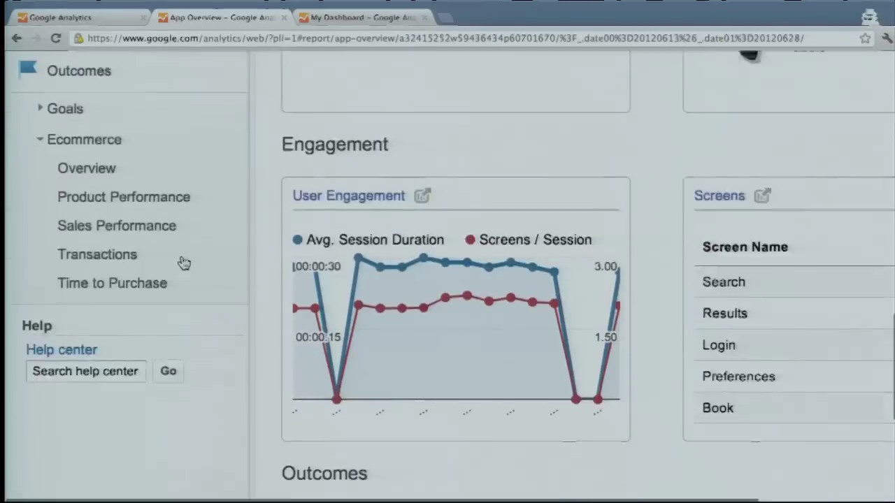
pyautogui.scroll(4, 183, 263)
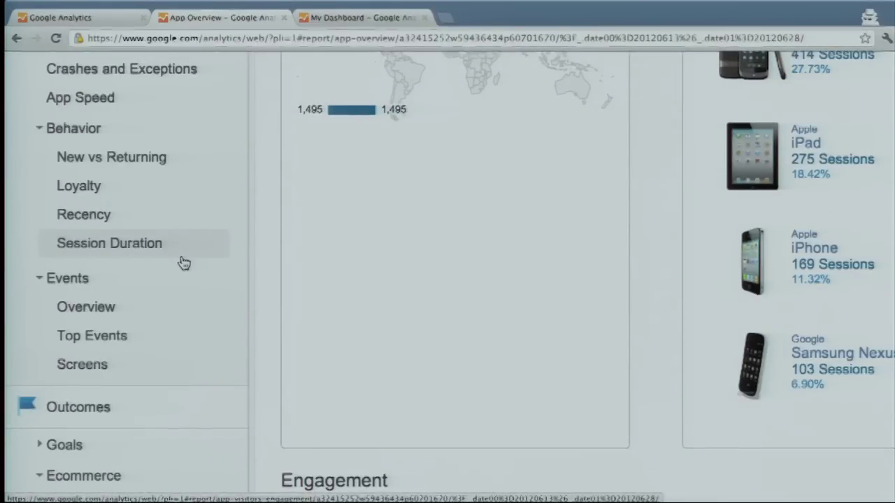
pyautogui.scroll(20, 183, 263)
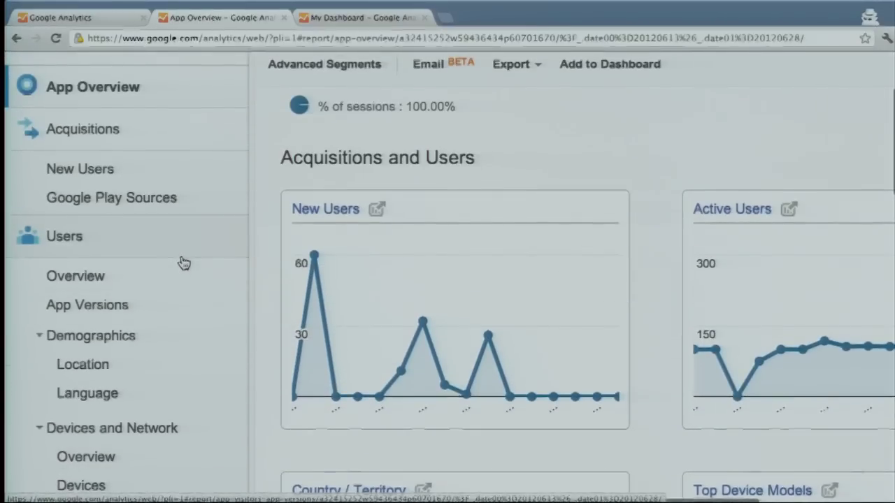
pyautogui.click(151, 201)
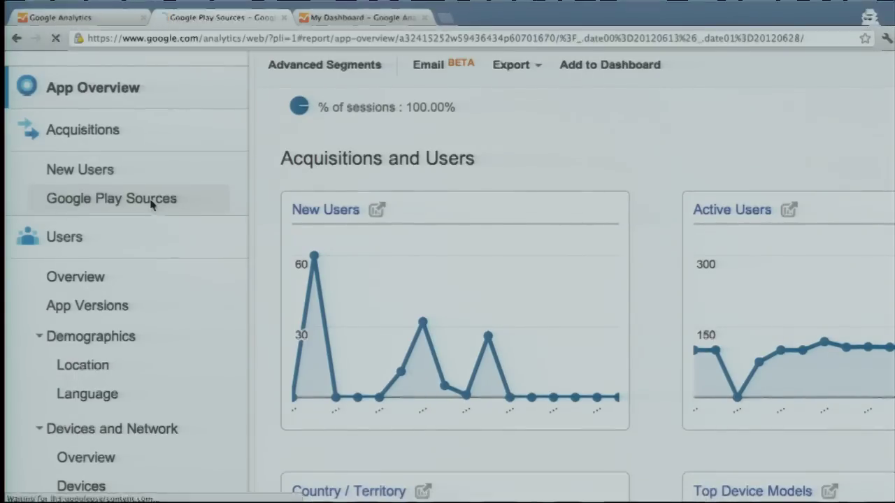
pyautogui.scroll(-1, 277, 226)
pyautogui.scroll(-10, 277, 226)
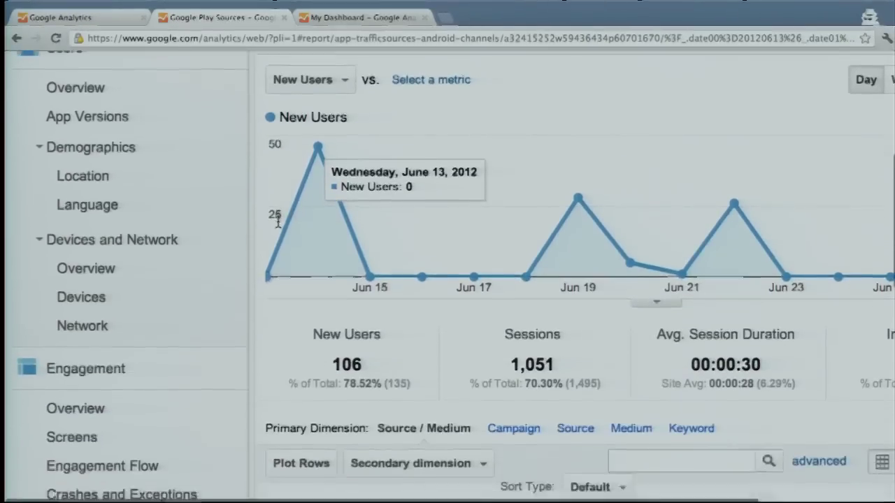
pyautogui.scroll(-2, 278, 226)
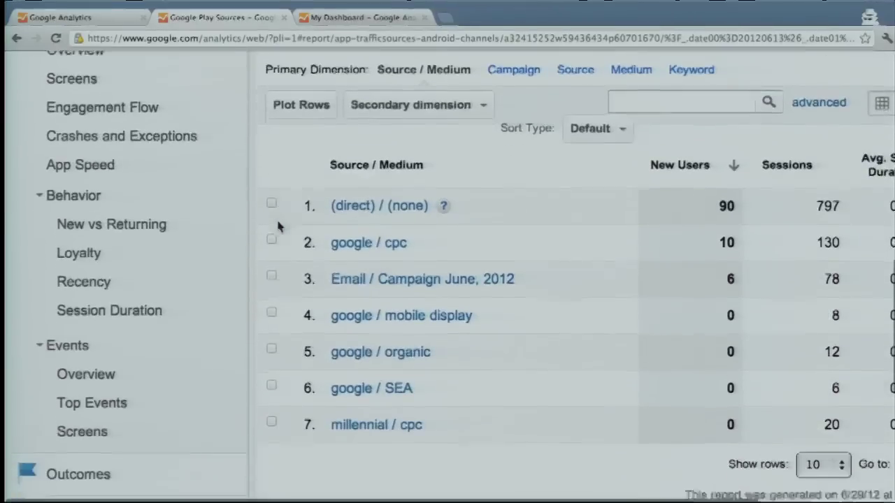
pyautogui.hscroll(4, 280, 228)
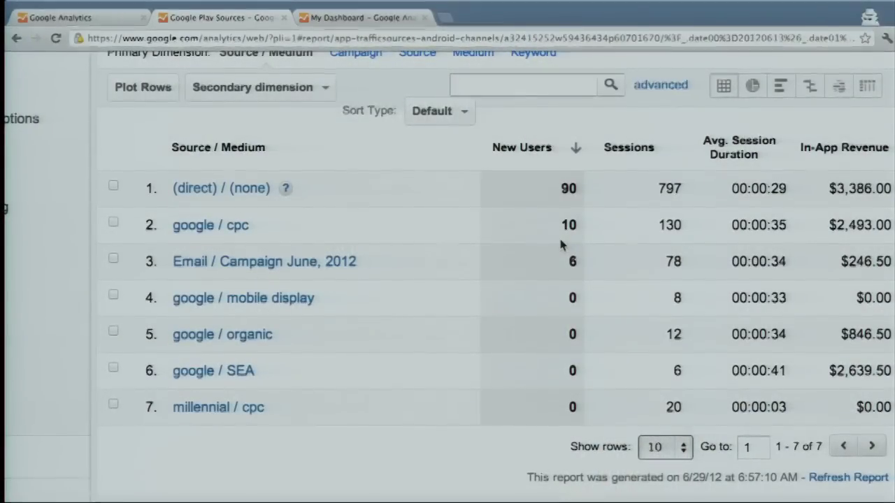
# Open the Language report under the users' demographics and examine the session metrics for each language.
pyautogui.hscroll(-1, 561, 245)
pyautogui.hscroll(-3, 560, 245)
pyautogui.scroll(10, 560, 244)
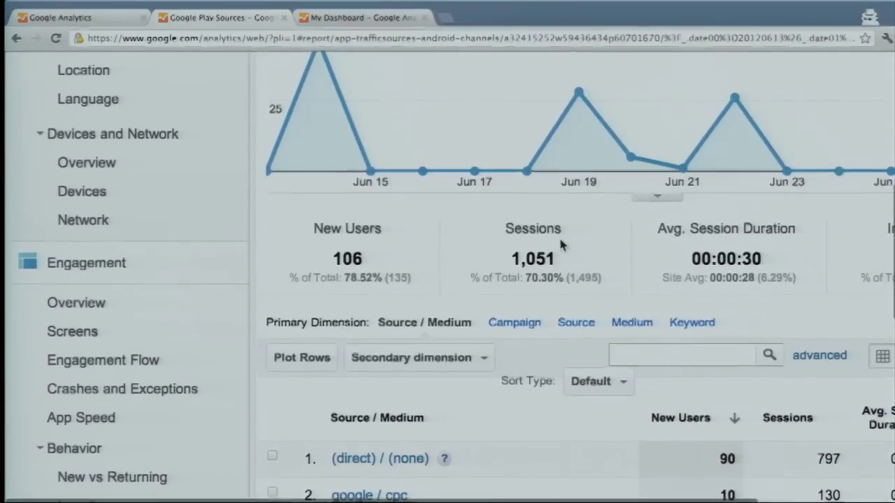
pyautogui.click(123, 263)
pyautogui.scroll(-4, 438, 284)
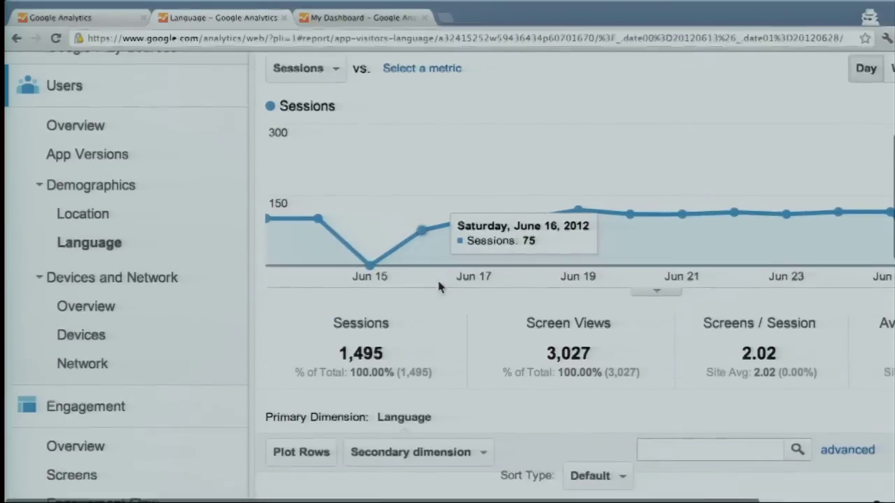
pyautogui.hscroll(4, 439, 286)
pyautogui.scroll(-1, 439, 287)
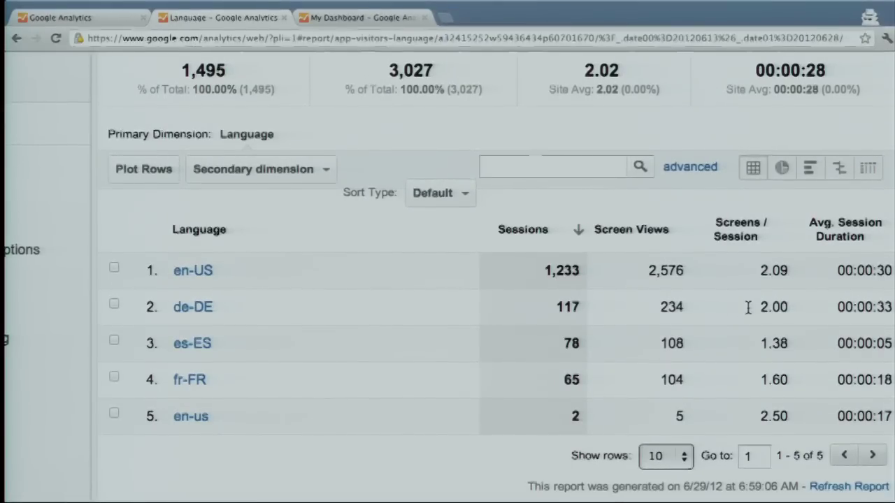
# Open the Devices and Network overview for the app's users and examine its operating systems, service providers and top device models.
pyautogui.moveTo(747, 306); pyautogui.dragTo(800, 319)
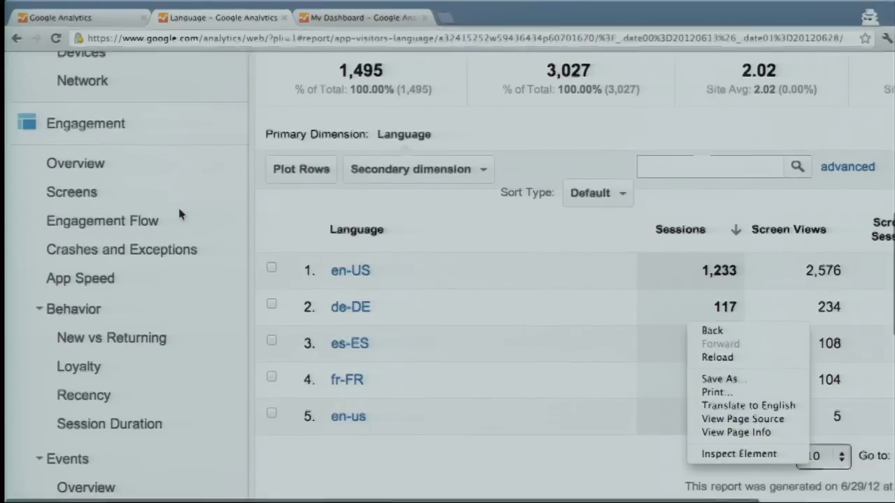
pyautogui.click(203, 140)
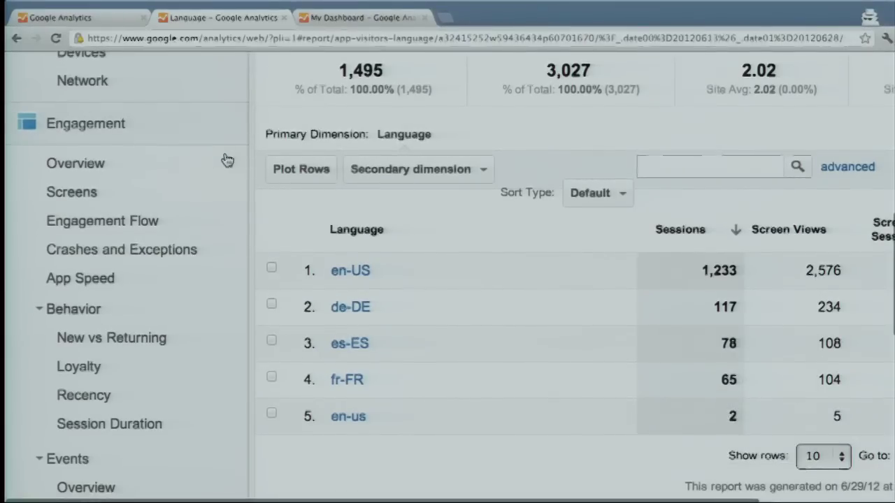
pyautogui.scroll(5, 227, 160)
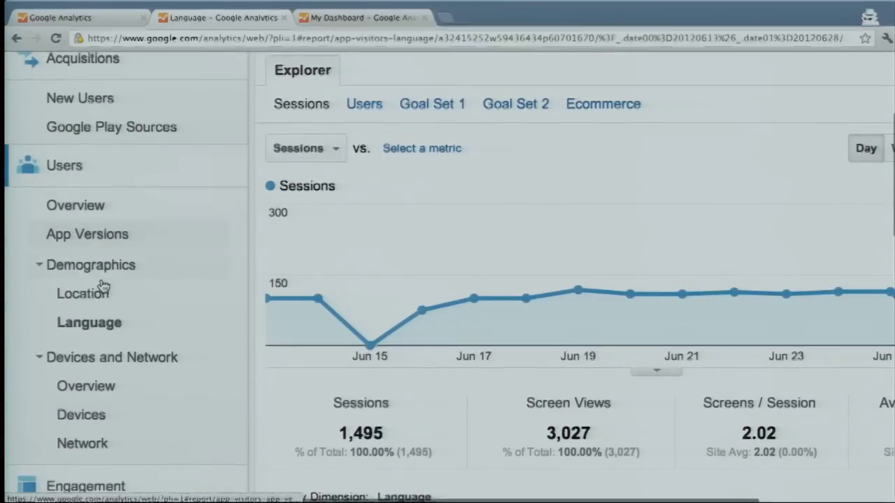
pyautogui.click(86, 386)
pyautogui.hscroll(3, 576, 214)
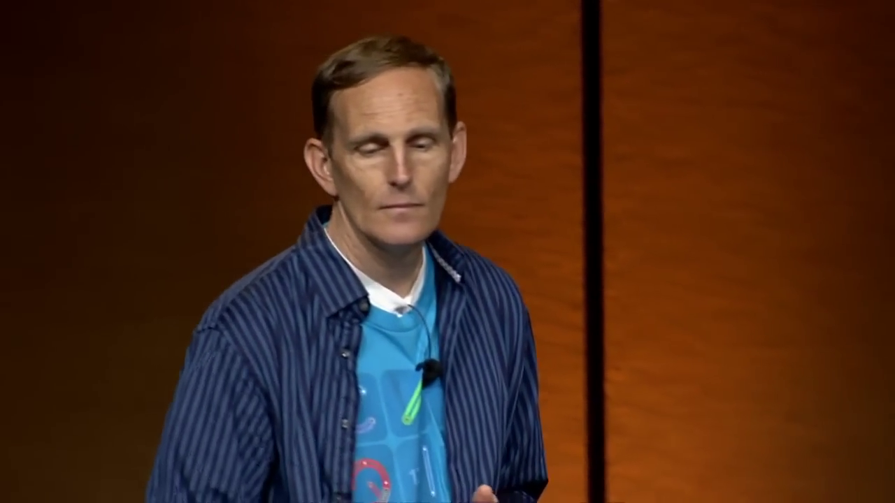
pyautogui.scroll(-2, 225, 257)
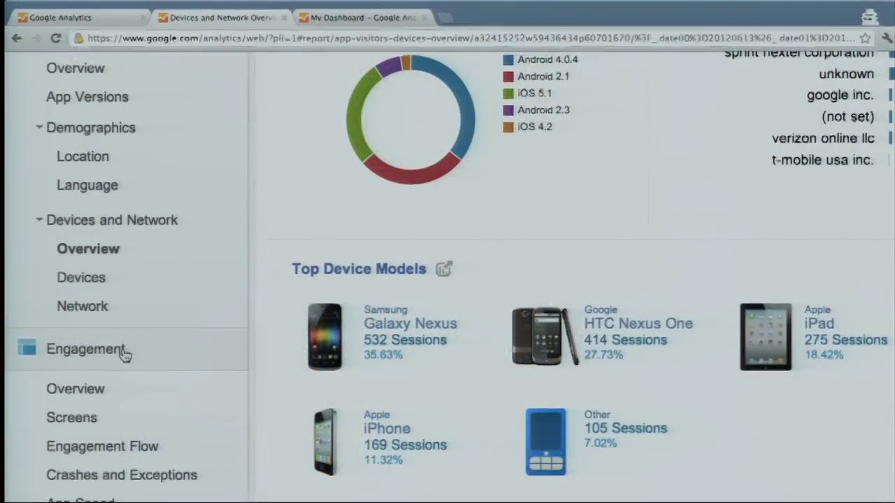
# Open the Engagement overview report and look over the screen views, crashes and event tables.
pyautogui.scroll(-3, 107, 382)
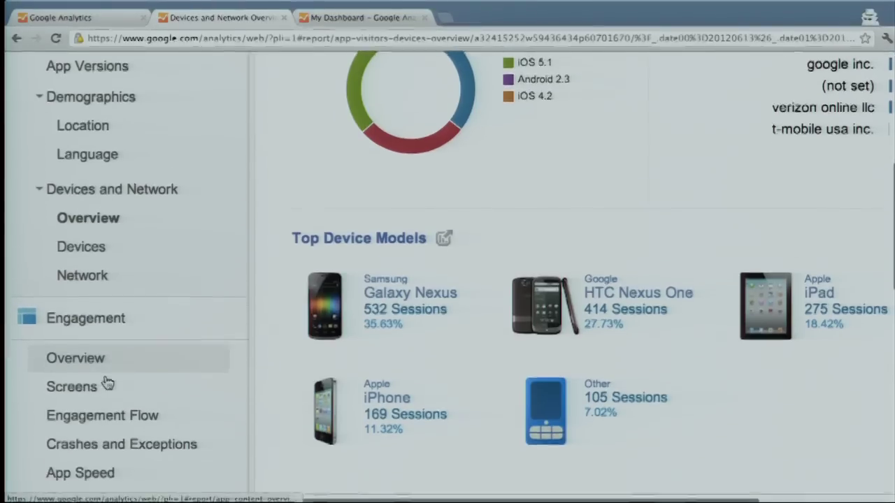
pyautogui.click(107, 283)
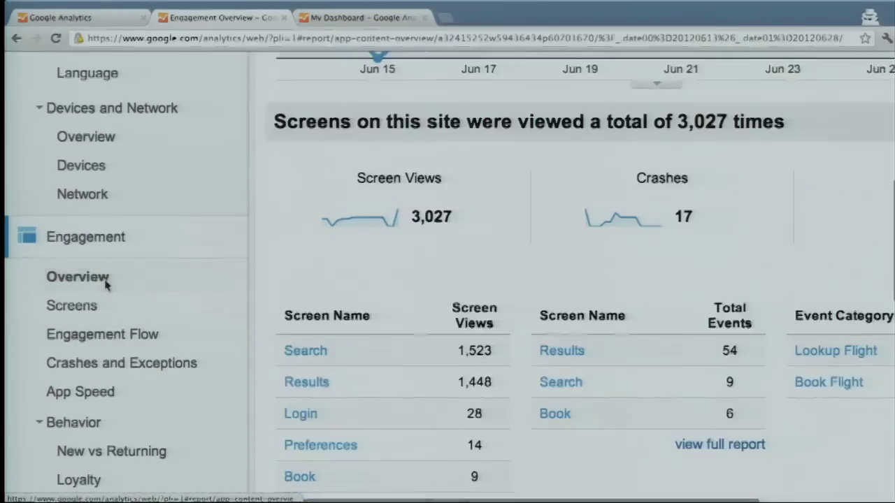
pyautogui.scroll(-2, 411, 251)
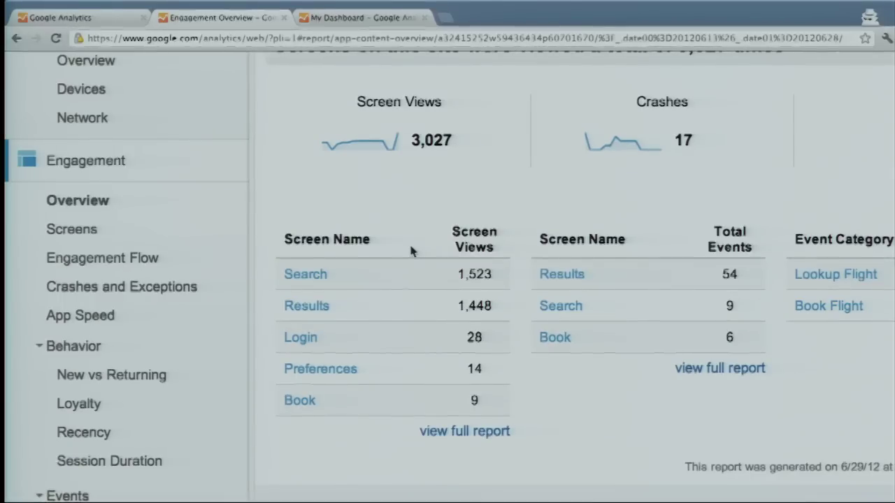
# Open the Engagement Flow report and examine how Android and iOS traffic enters the first screens.
pyautogui.click(78, 259)
pyautogui.scroll(10, 178, 200)
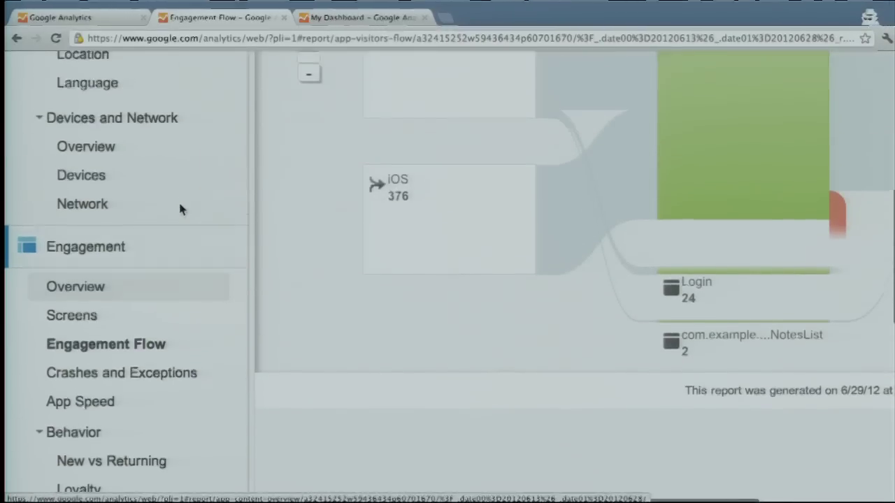
pyautogui.hscroll(4, 180, 206)
pyautogui.hscroll(2, 185, 207)
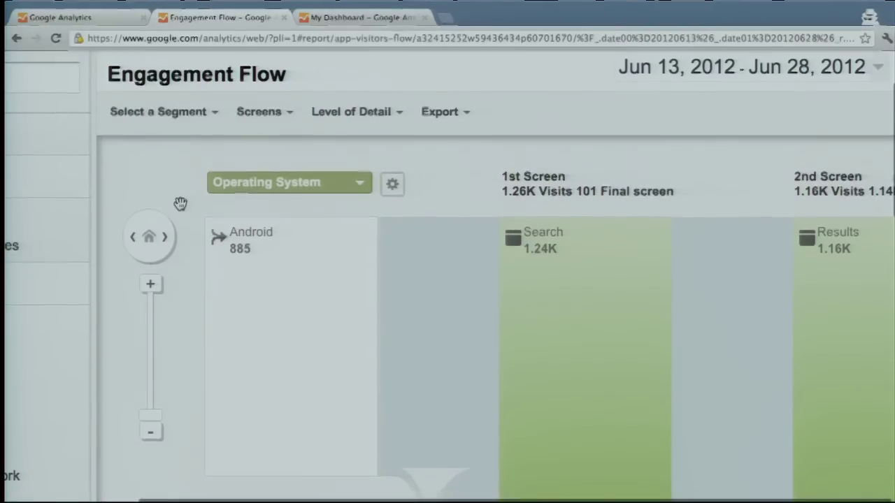
pyautogui.scroll(-3, 181, 203)
pyautogui.scroll(1, 180, 203)
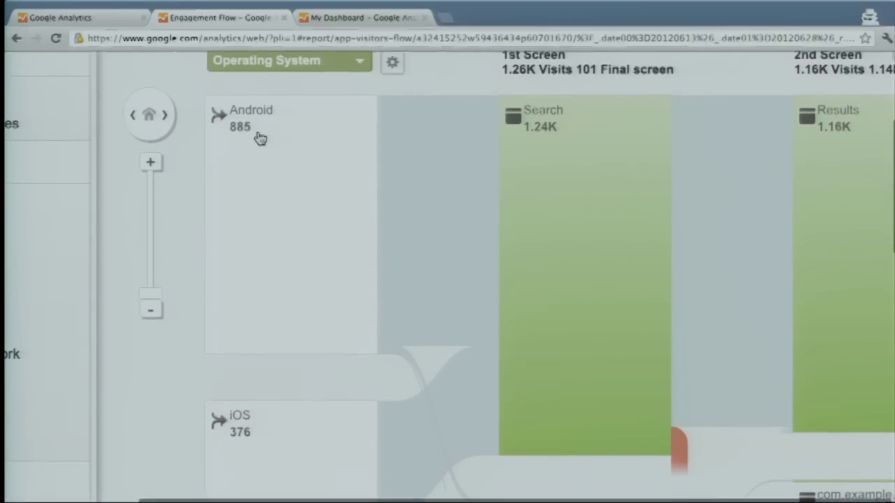
pyautogui.scroll(-2, 260, 157)
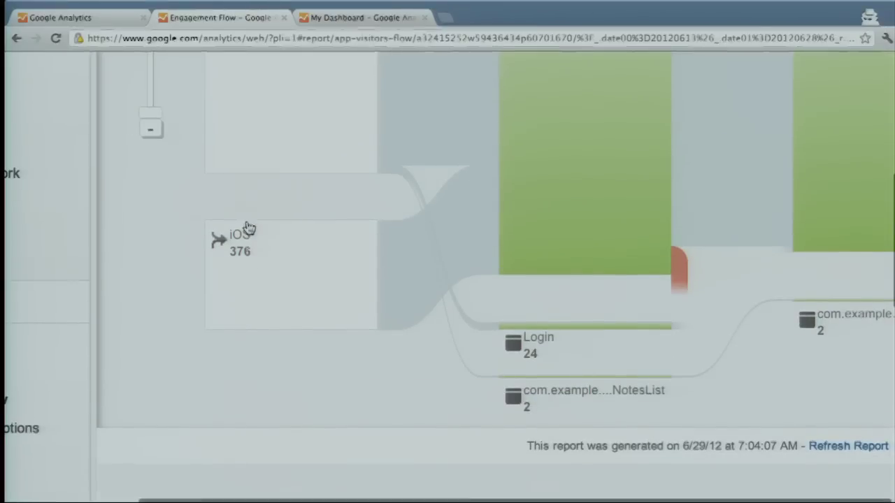
pyautogui.scroll(3, 300, 367)
# Inspect the flow details for Android to Search, the Search screen, Search to Results, and the drop-offs after Search.
pyautogui.moveTo(413, 257)
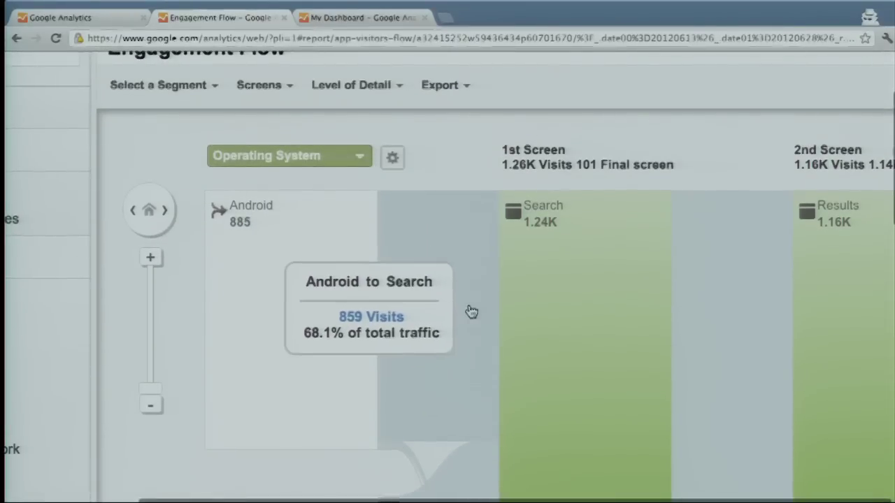
pyautogui.moveTo(580, 296)
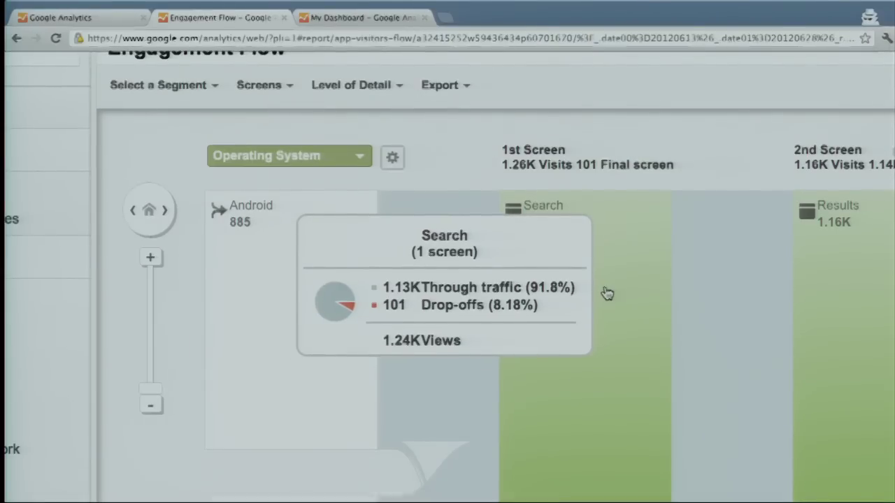
pyautogui.scroll(-2, 607, 293)
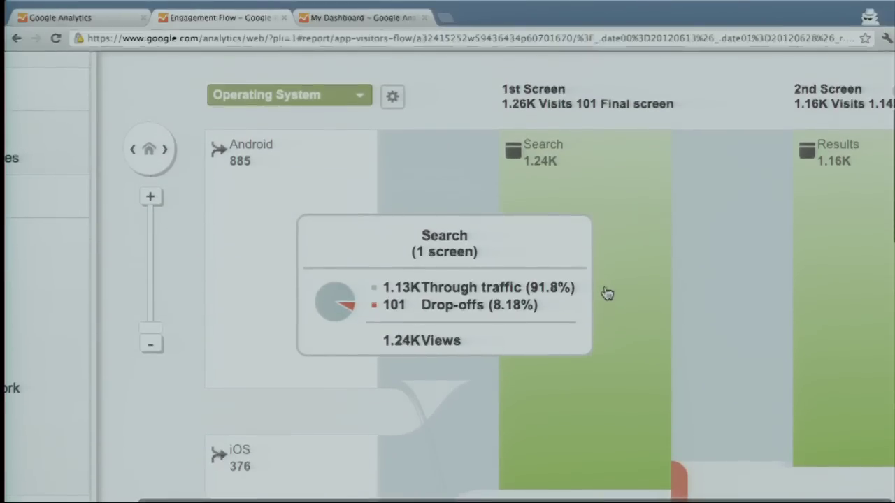
pyautogui.scroll(-1, 607, 293)
pyautogui.moveTo(694, 400)
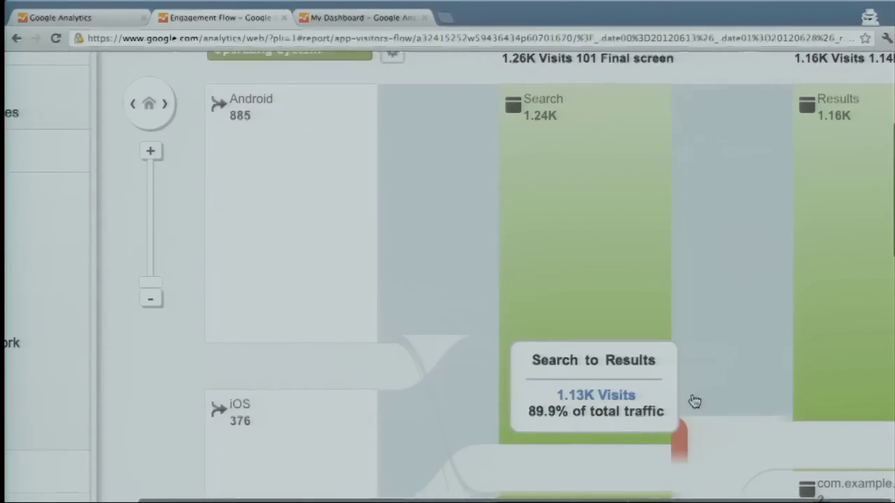
pyautogui.moveTo(656, 404)
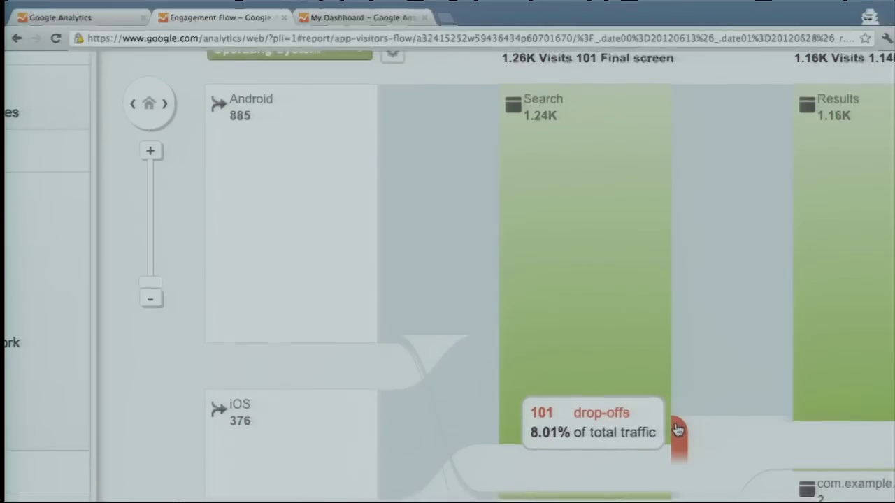
pyautogui.hscroll(2, 628, 301)
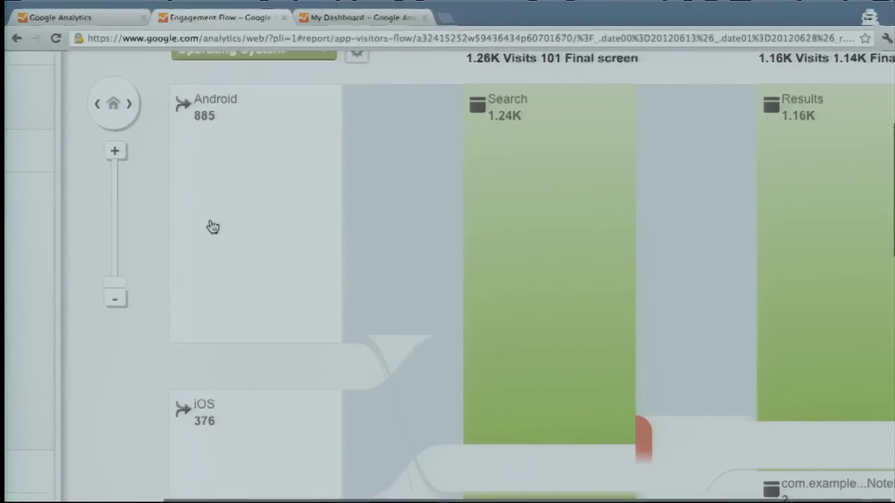
# Highlight the traffic passing through the Android node and examine its path across the Search, Login and Results screens.
pyautogui.click(212, 227)
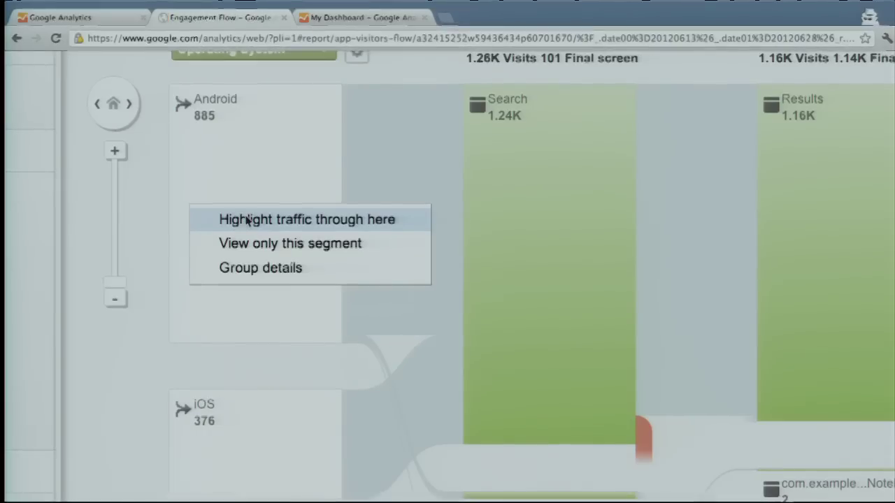
pyautogui.click(245, 221)
pyautogui.scroll(-1, 245, 221)
pyautogui.scroll(1, 245, 221)
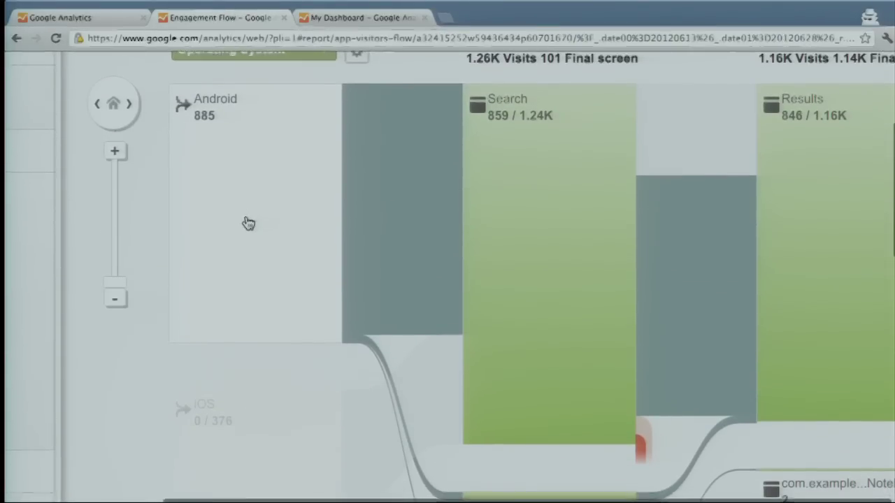
pyautogui.scroll(-2, 386, 250)
pyautogui.moveTo(485, 398)
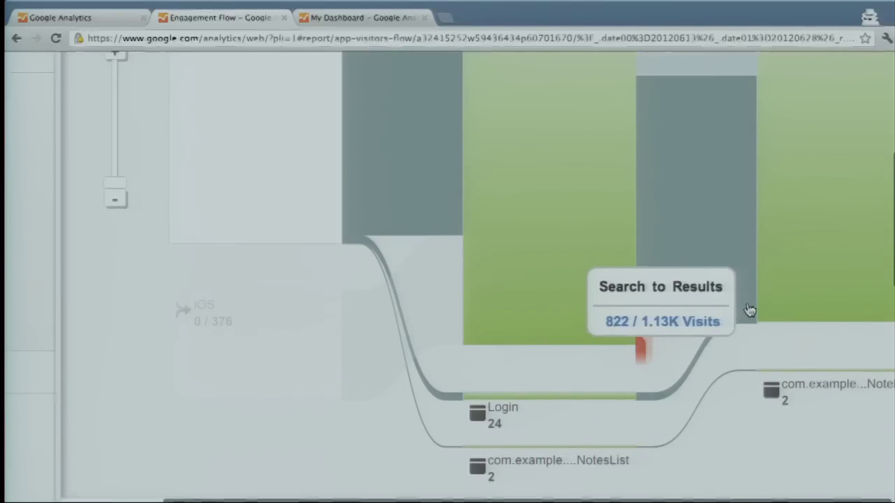
pyautogui.moveTo(810, 270)
pyautogui.scroll(3, 814, 271)
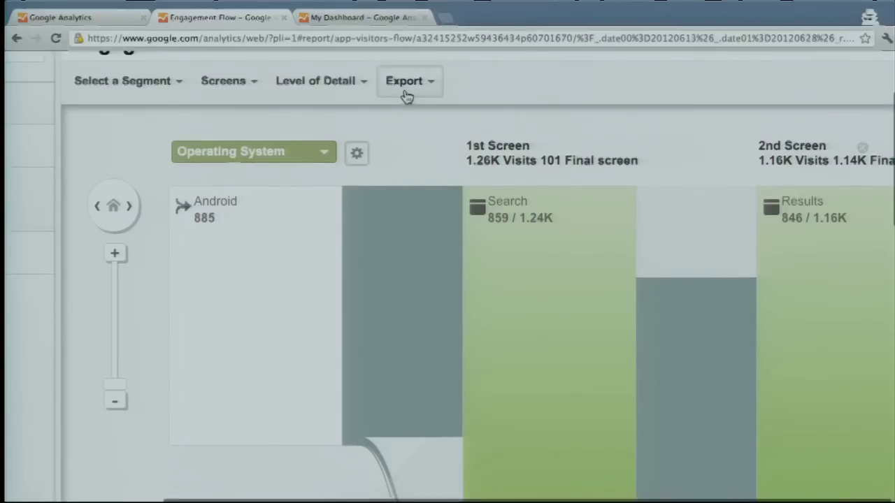
# Switch the Engagement Flow to Screens & Events by Category and select Results as the start screen.
pyautogui.click(227, 82)
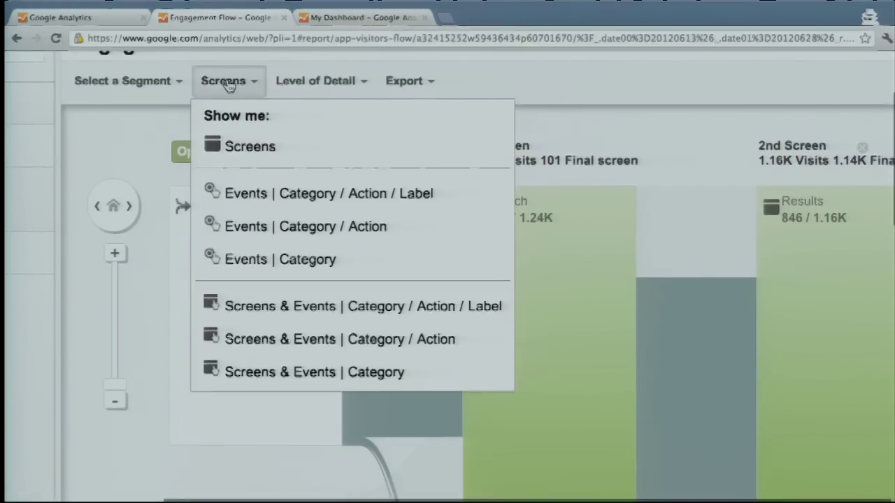
pyautogui.click(275, 374)
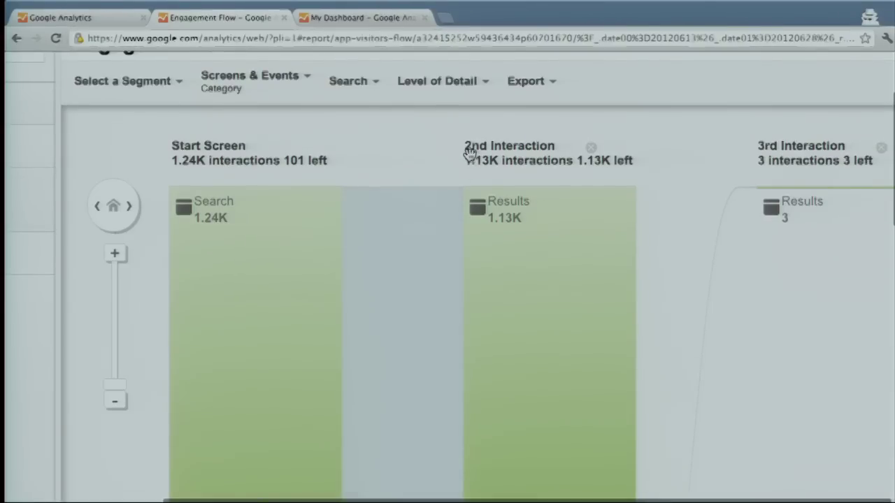
pyautogui.click(376, 95)
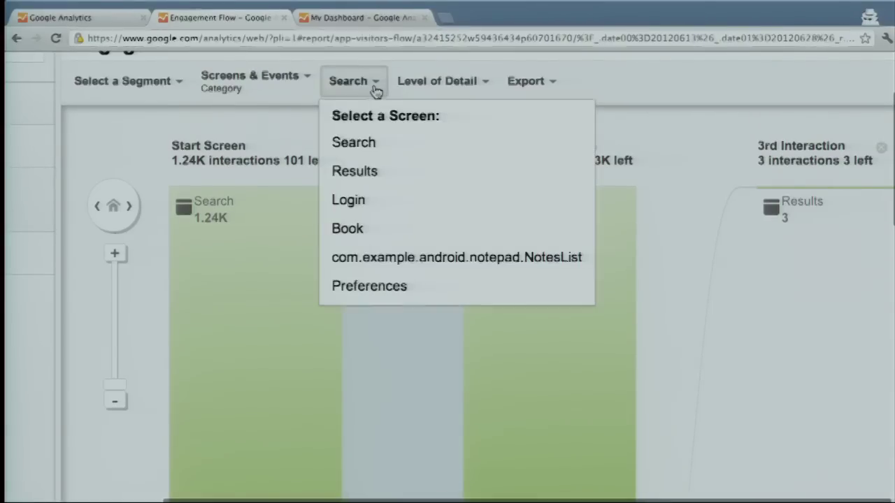
pyautogui.click(370, 175)
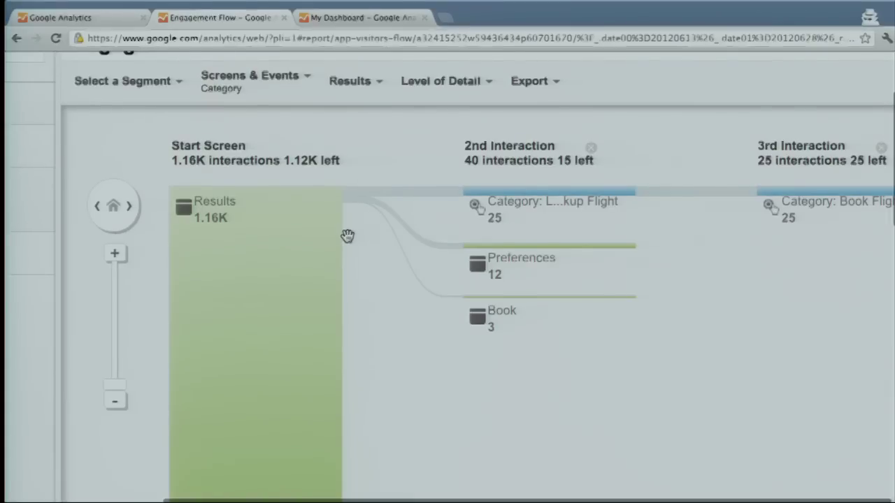
# Examine the second interactions after the Results screen, inspecting the Preferences, Book and Lookup Flight nodes.
pyautogui.scroll(-1, 347, 236)
pyautogui.scroll(-2, 348, 236)
pyautogui.scroll(2, 348, 236)
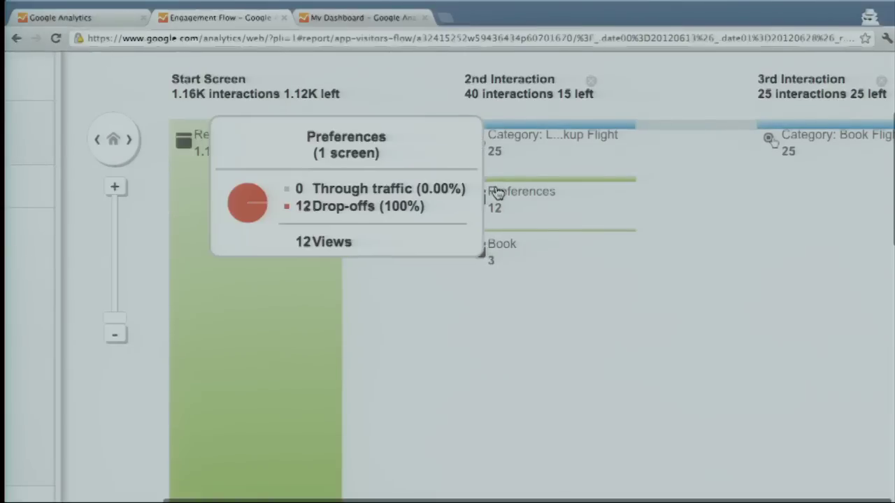
pyautogui.moveTo(486, 250)
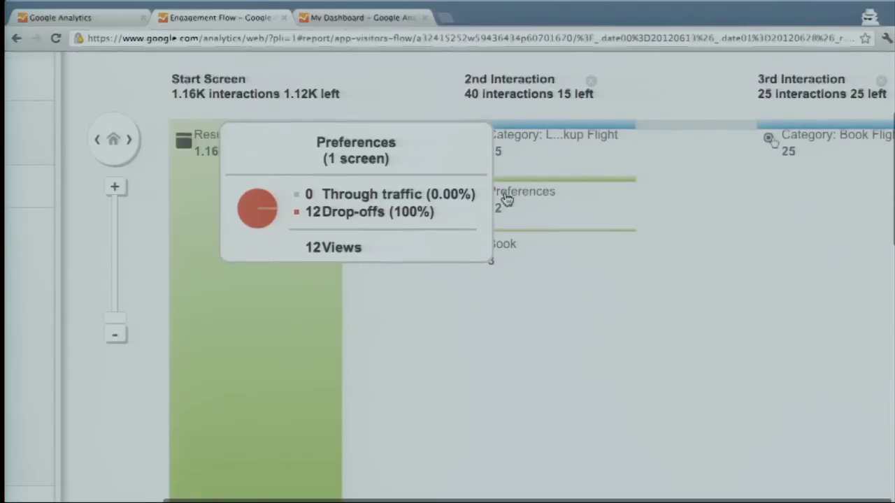
pyautogui.moveTo(516, 140)
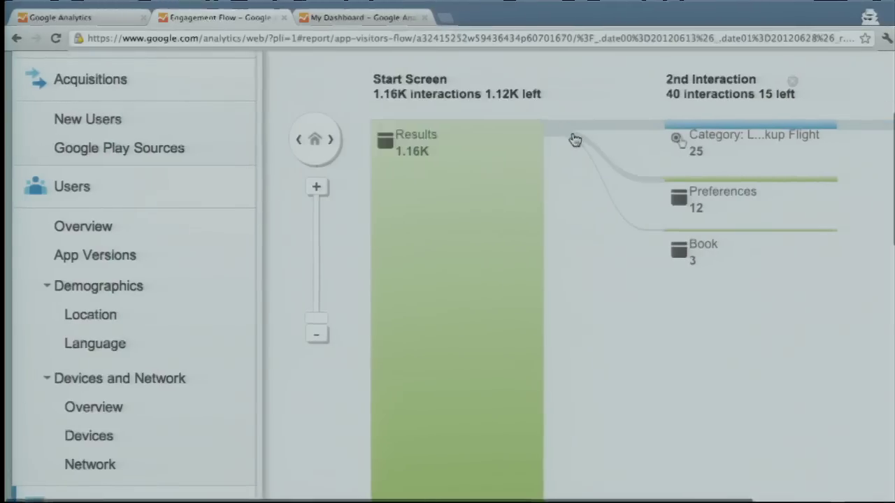
# Open the Crashes and Exceptions report and add Operating System as the secondary dimension alongside App Version.
pyautogui.scroll(-5, 179, 308)
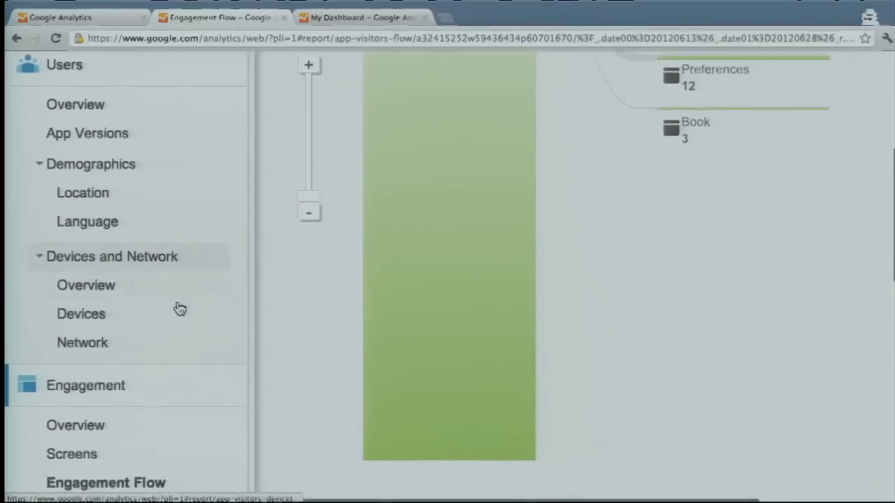
pyautogui.click(180, 299)
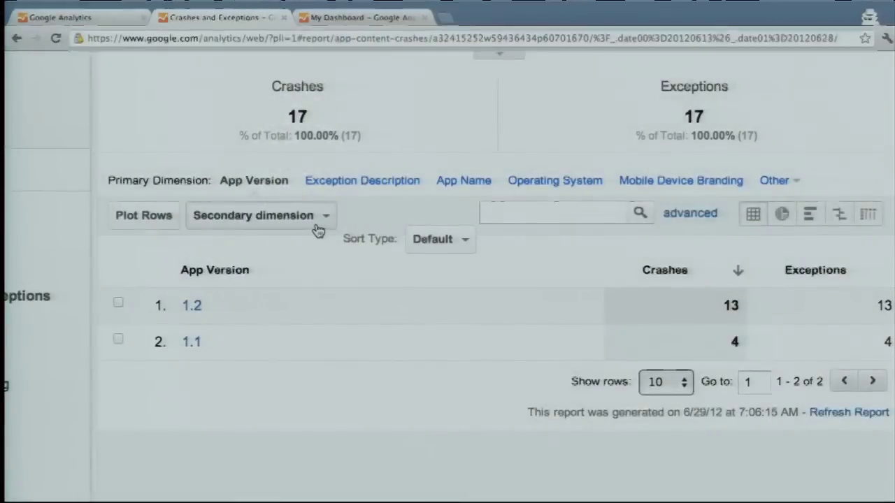
pyautogui.click(319, 230)
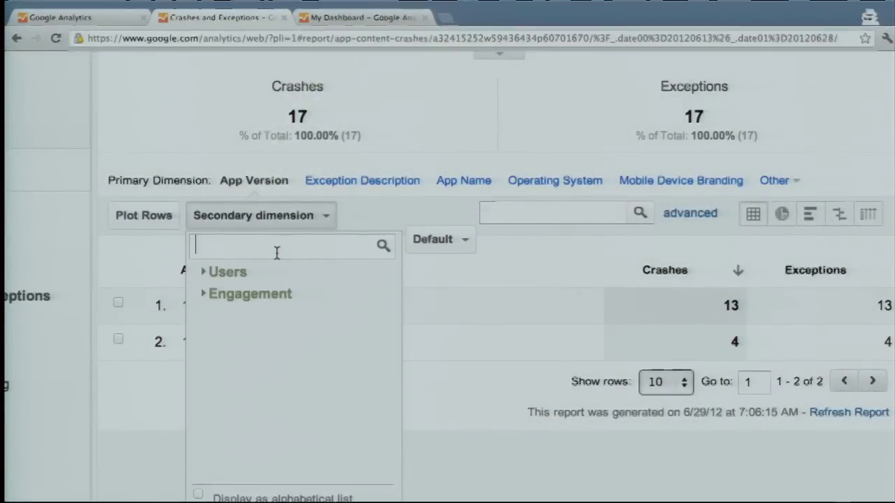
pyautogui.write('oper')
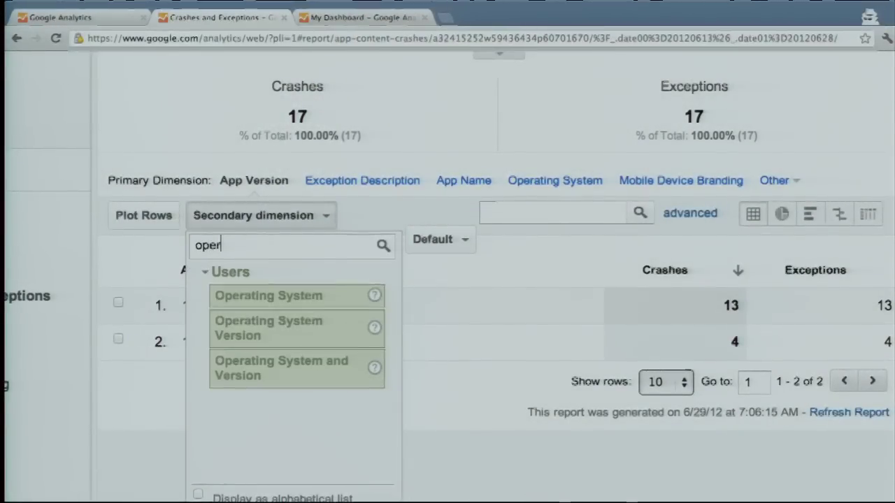
pyautogui.press('Down')
pyautogui.press('Up')
pyautogui.press('Return')
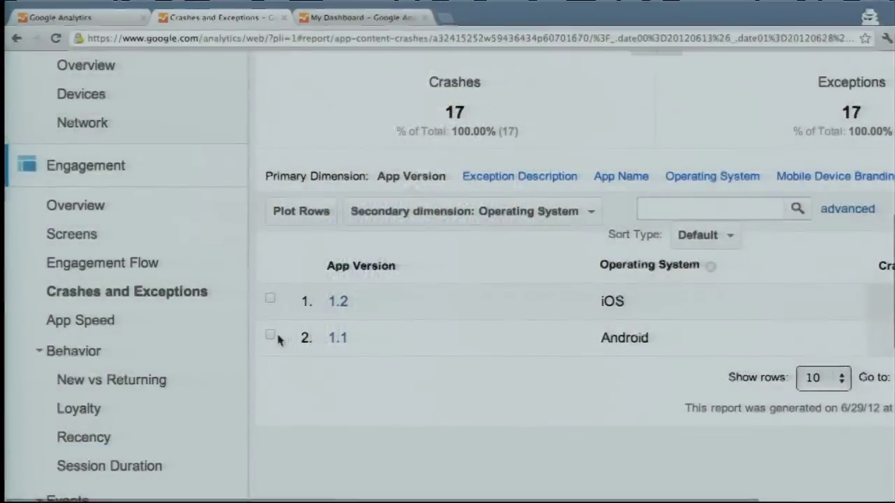
pyautogui.scroll(-1, 151, 327)
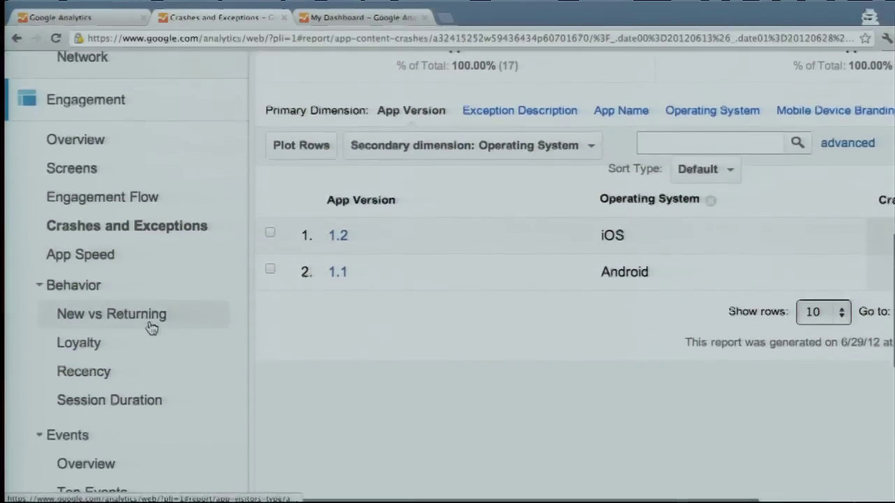
# Open the Loyalty report and examine sessions, average duration, screens per session and goal conversion rate across the session instances.
pyautogui.click(129, 342)
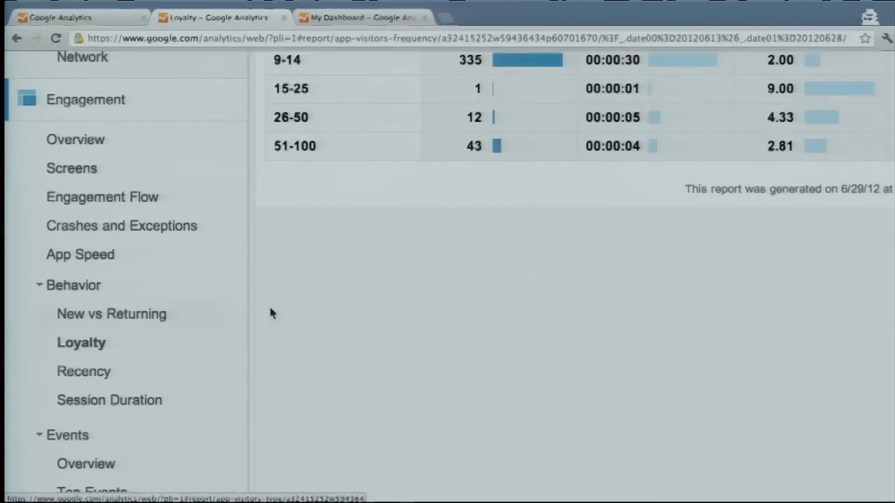
pyautogui.scroll(4, 434, 249)
pyautogui.hscroll(2, 434, 249)
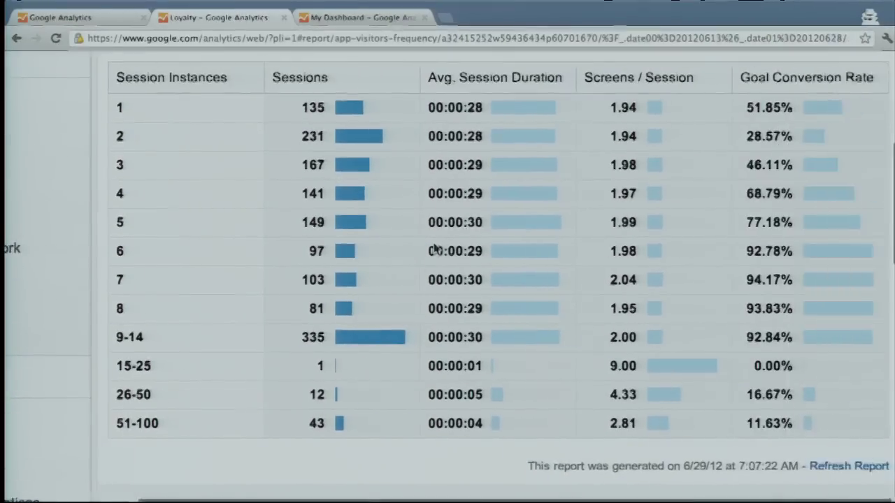
pyautogui.scroll(2, 434, 245)
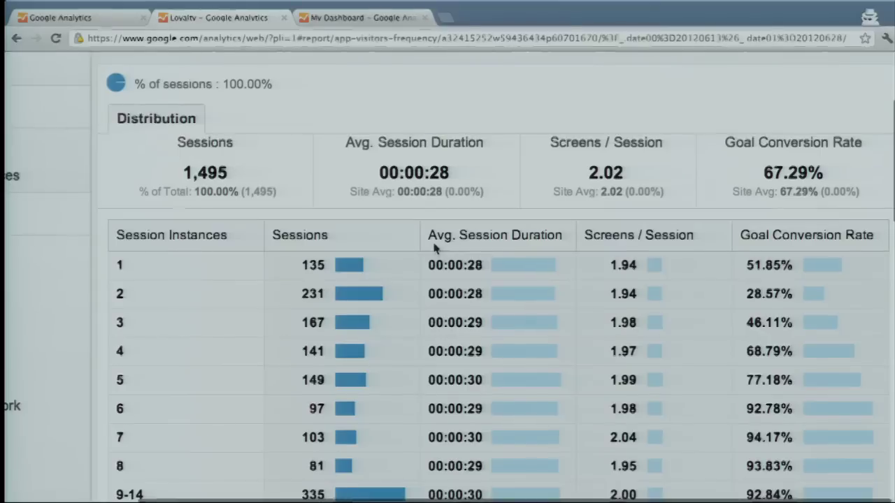
pyautogui.scroll(1, 434, 245)
pyautogui.scroll(-1, 437, 259)
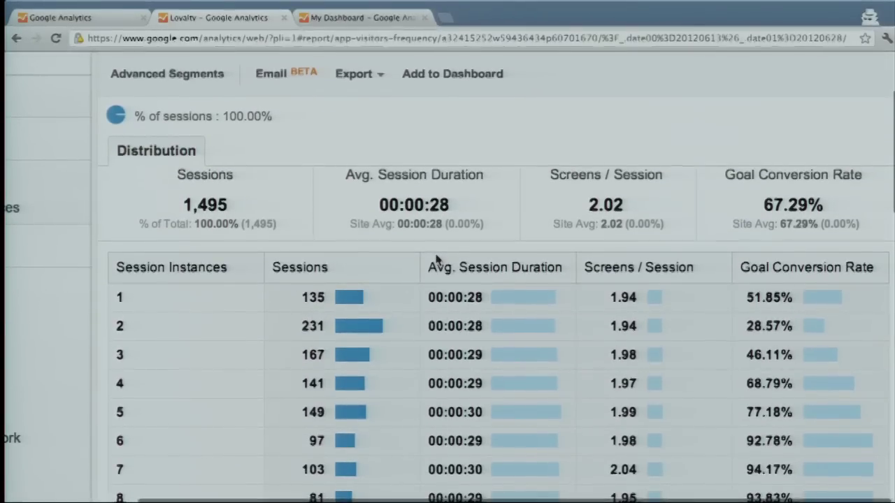
pyautogui.scroll(-1, 436, 258)
pyautogui.scroll(-3, 436, 259)
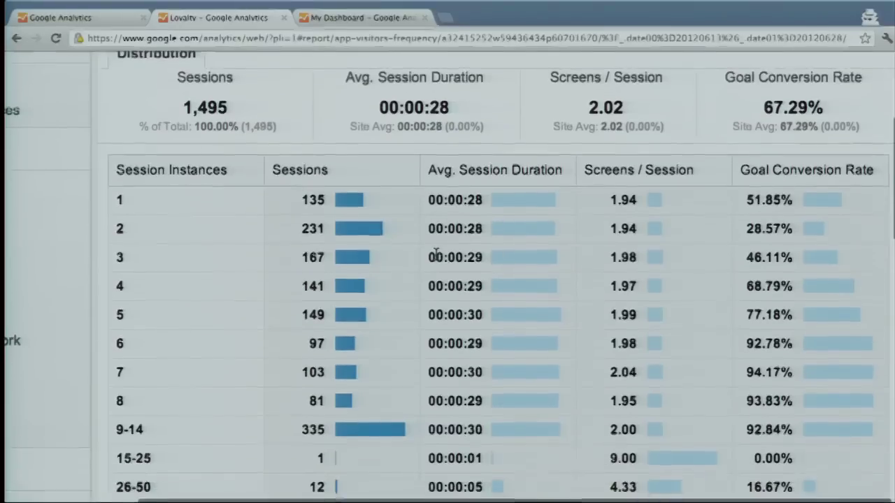
pyautogui.scroll(-1, 437, 256)
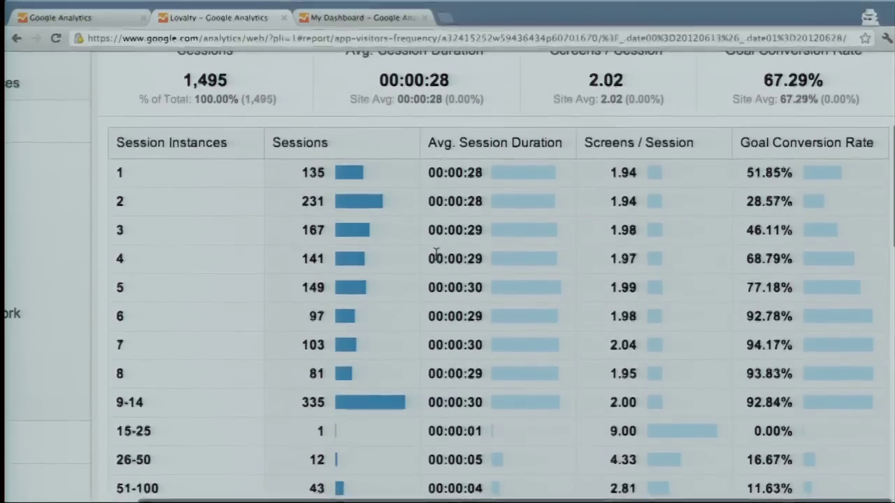
pyautogui.scroll(-1, 437, 256)
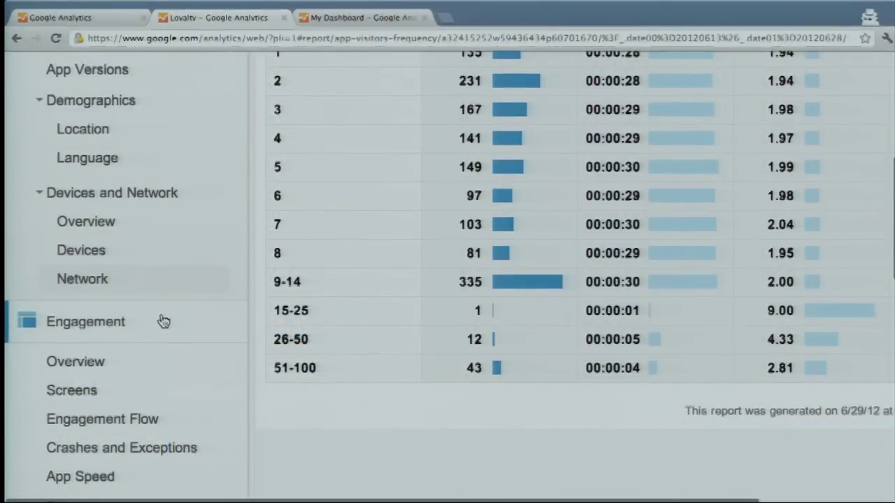
# Open the Ecommerce Overview under Outcomes and examine the in-app revenue, conversion and transaction metrics and the top revenue sources by product.
pyautogui.scroll(-7, 175, 156)
pyautogui.scroll(-1, 179, 156)
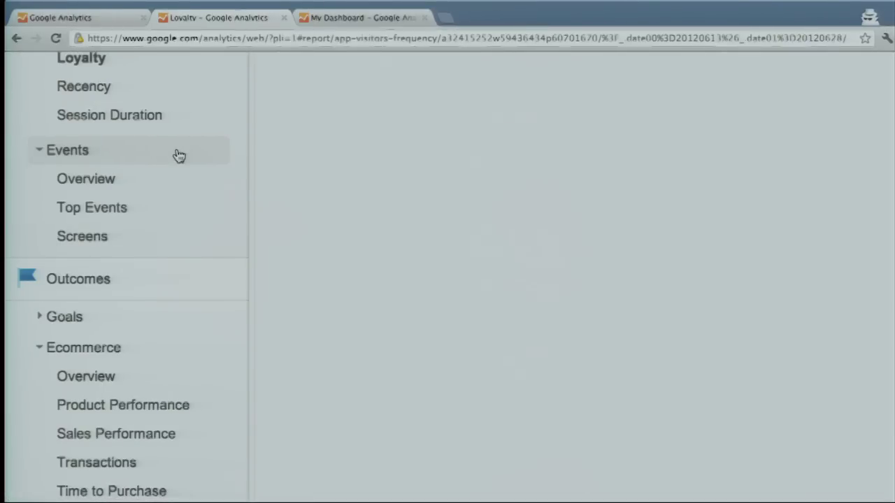
pyautogui.click(80, 376)
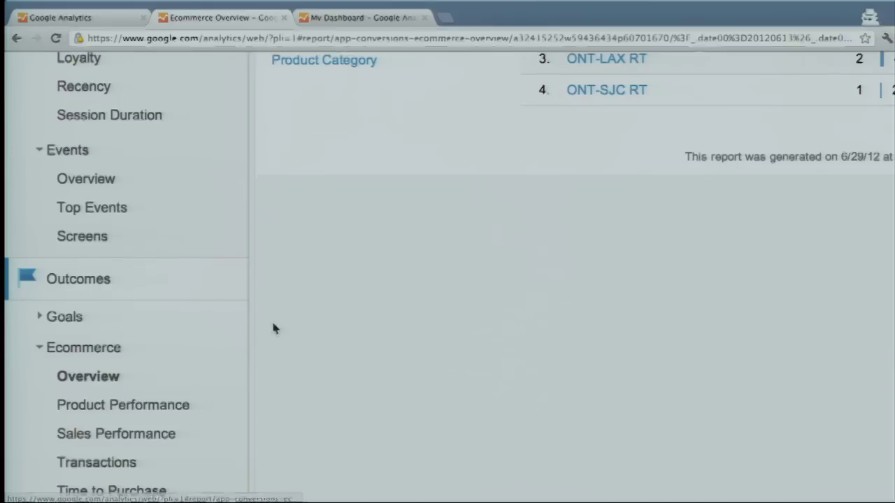
pyautogui.scroll(5, 472, 279)
pyautogui.scroll(3, 473, 283)
pyautogui.hscroll(4, 473, 283)
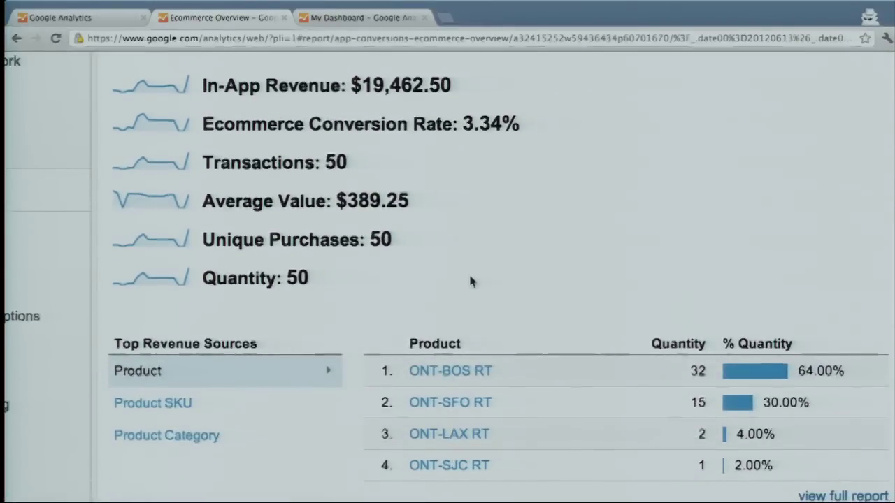
pyautogui.scroll(-1, 474, 284)
pyautogui.scroll(-1, 474, 285)
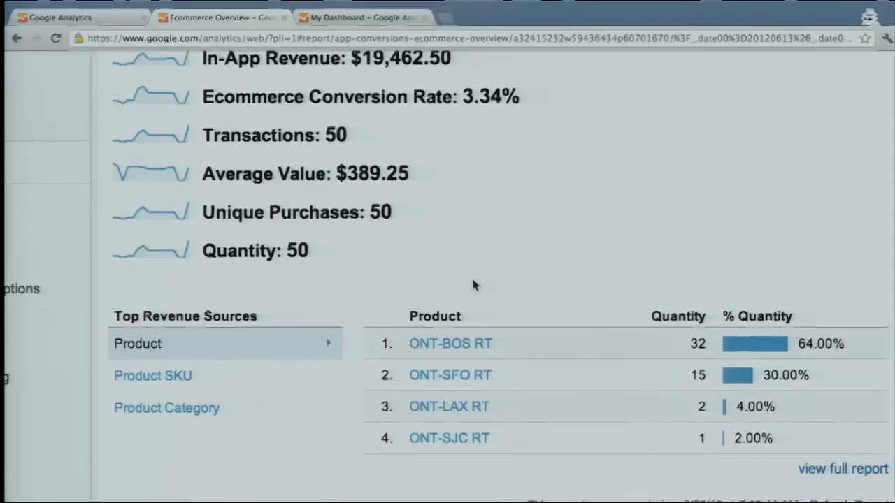
pyautogui.scroll(1, 473, 285)
pyautogui.scroll(1, 473, 280)
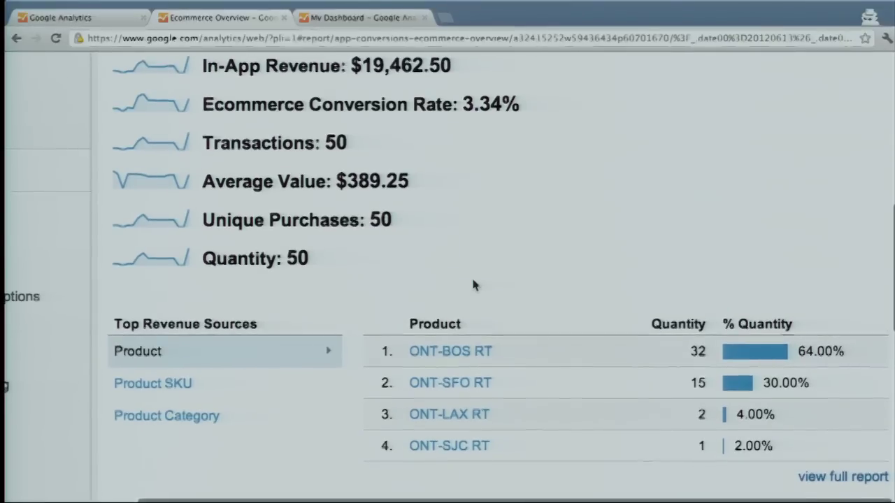
pyautogui.press('super+Tab')
pyautogui.press('super+Tab')
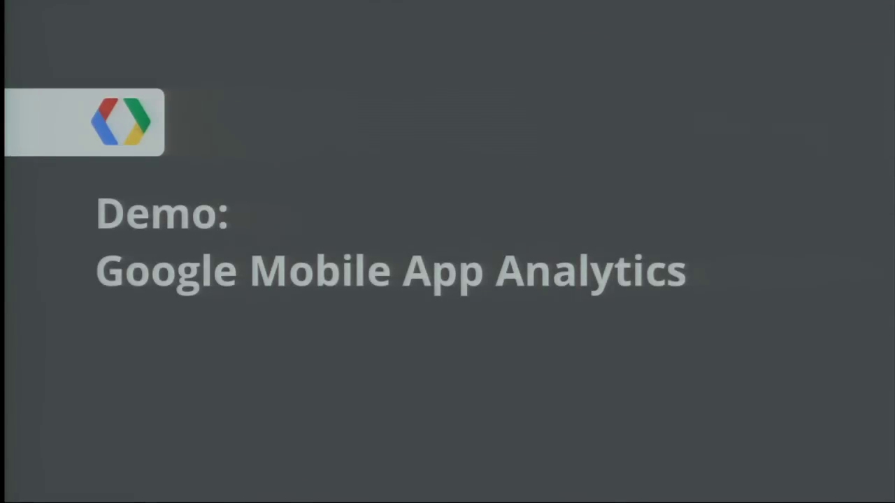
pyautogui.press('Right')
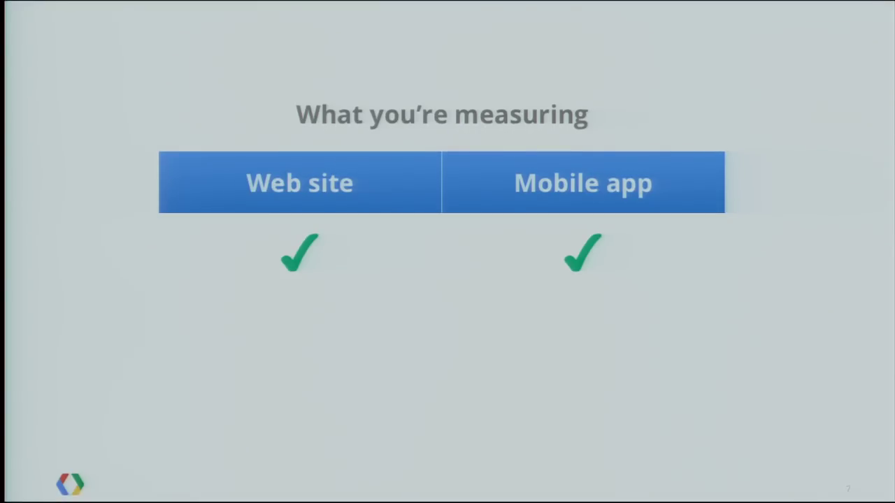
pyautogui.press('Right')
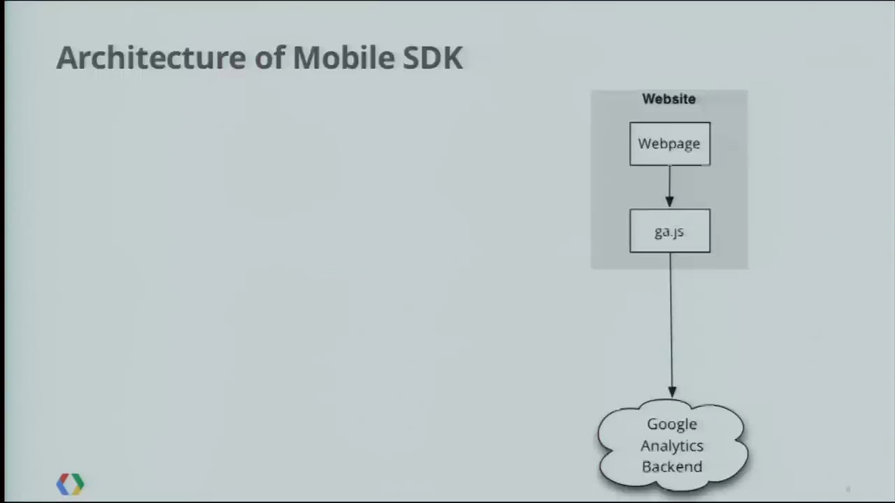